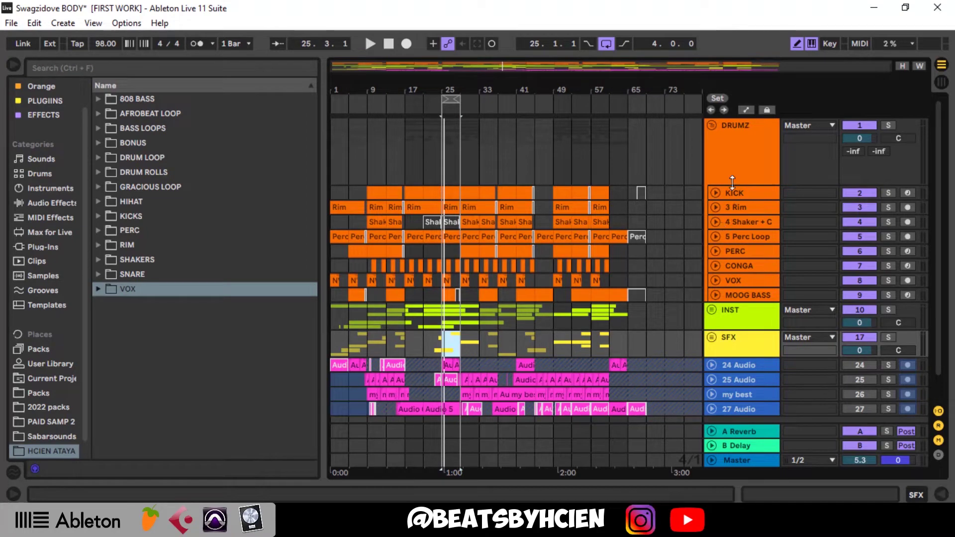
Switch to the mixer view, expand the DRUMZ group and enlarge the mixer to show its drum channels.
left_click(712, 126)
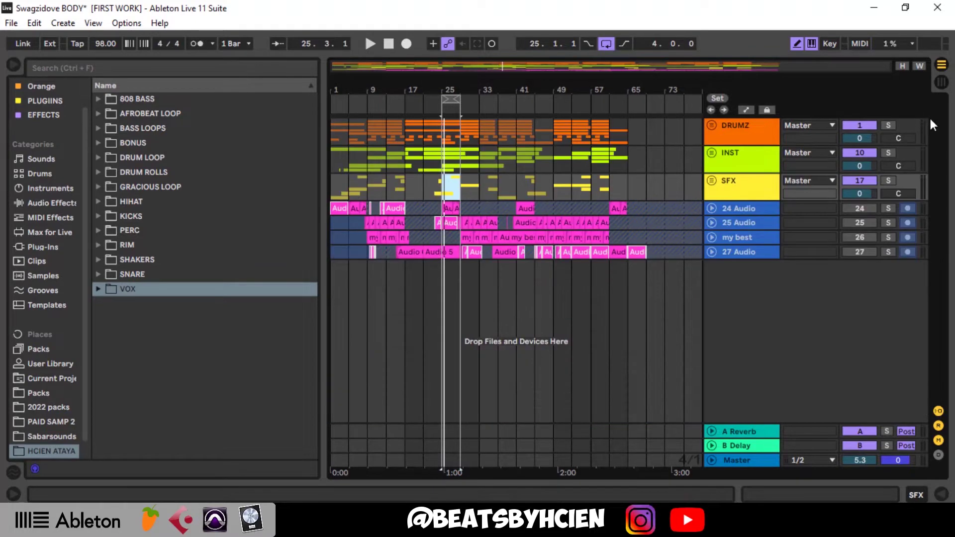
left_click(939, 84)
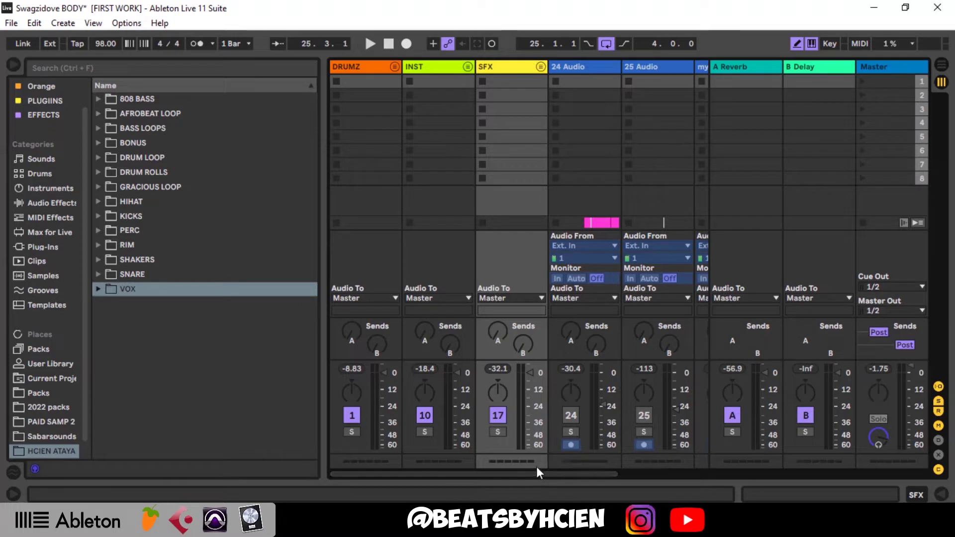
left_click(395, 67)
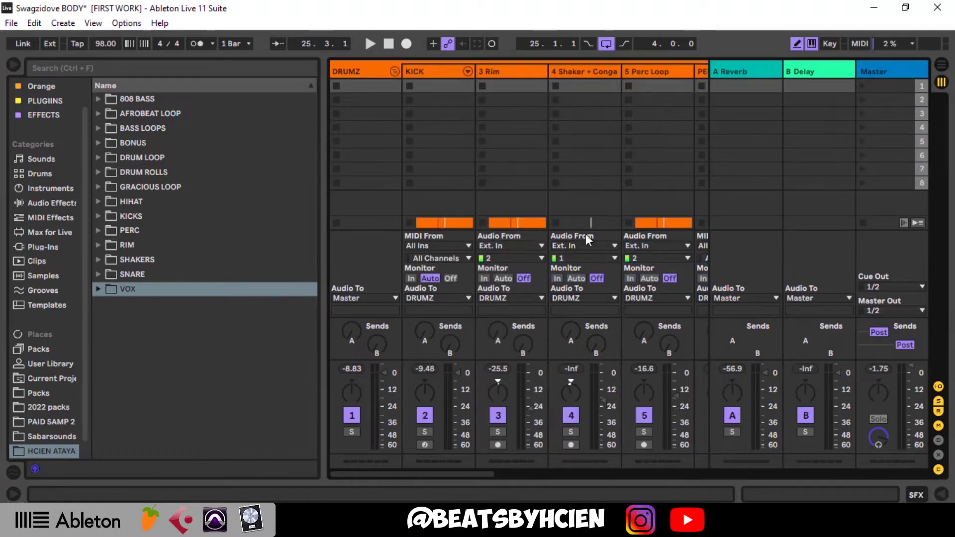
left_click_drag(479, 478, 500, 473)
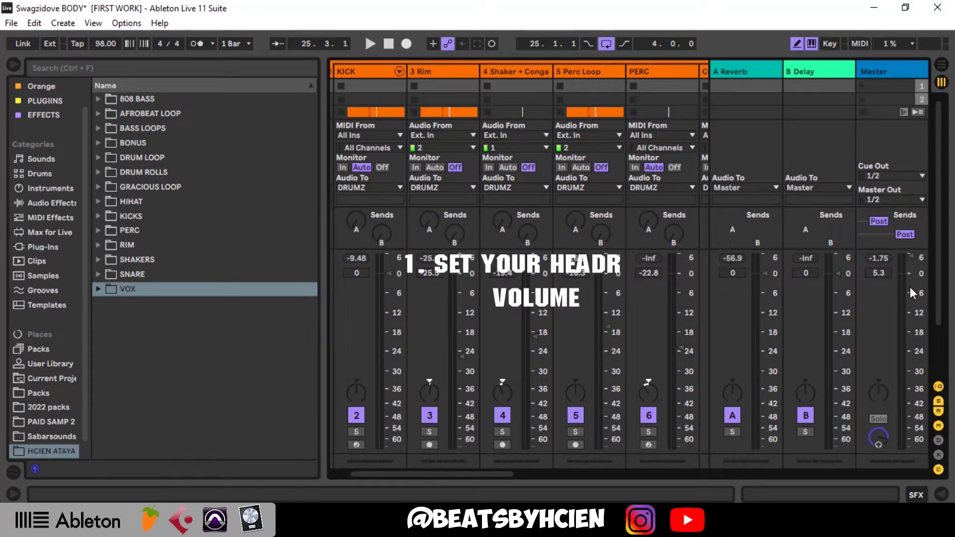
Compare Master track volume settings of 6.0 dB and 0 dB, leaving the fader at 0 dB.
left_click_drag(910, 258, 907, 280)
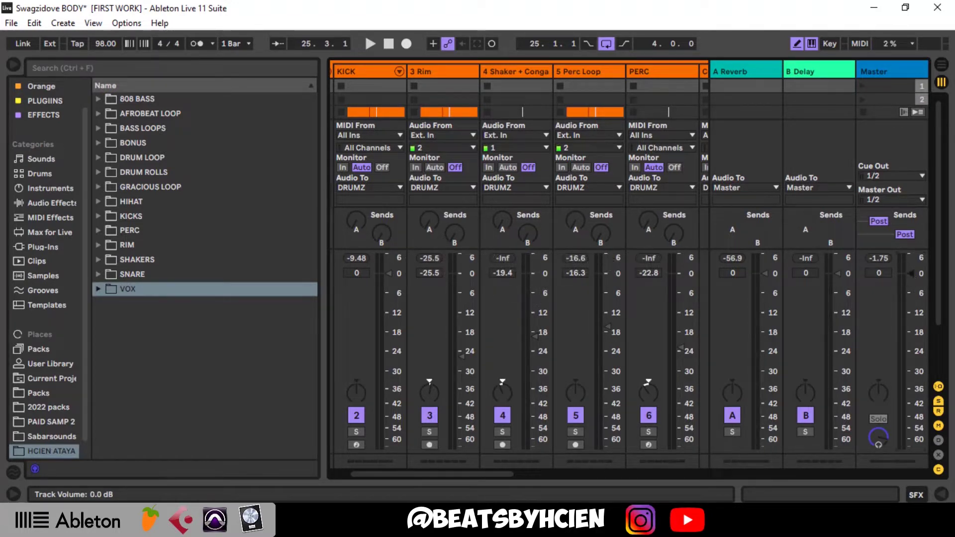
left_click_drag(911, 274, 911, 258)
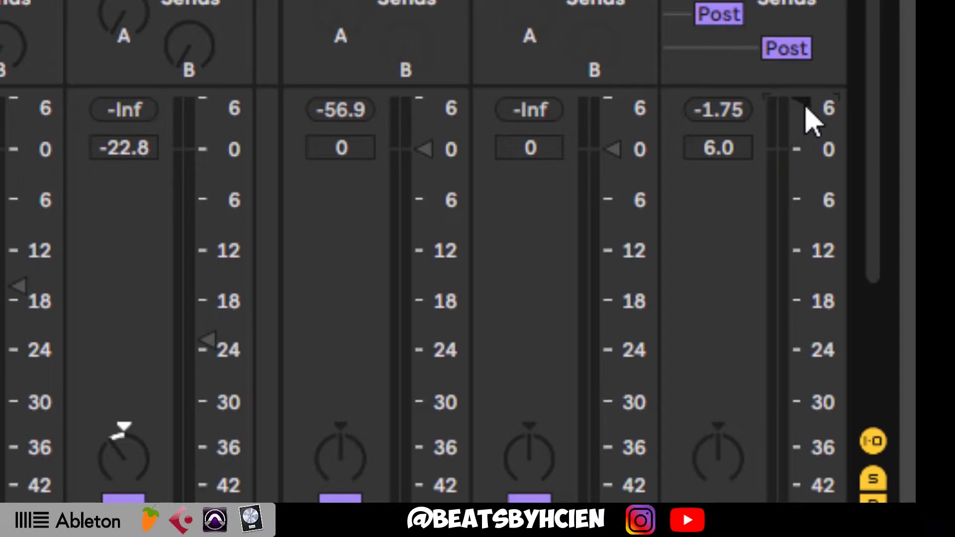
left_click_drag(808, 119, 806, 185)
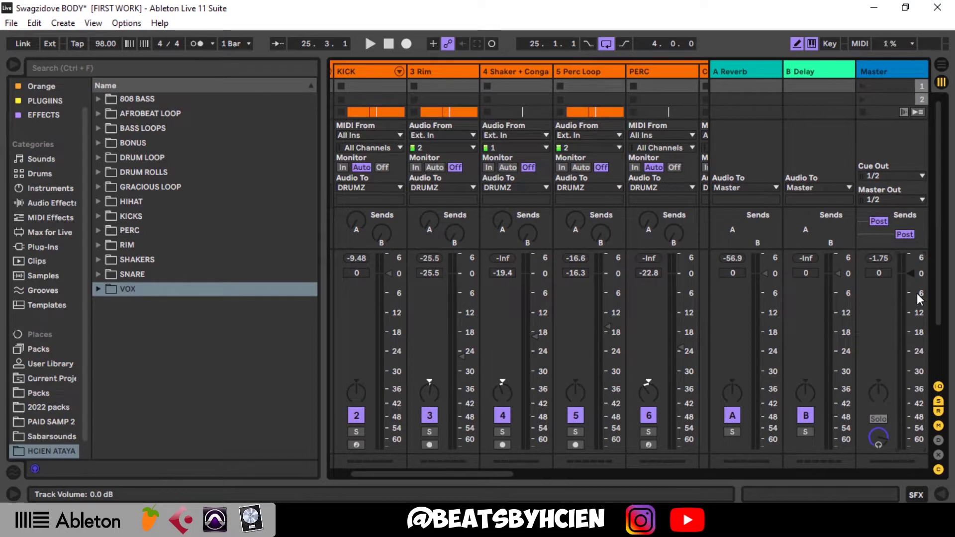
left_click_drag(917, 294, 909, 267)
key("Delete")
left_click_drag(910, 274, 911, 255)
left_click_drag(915, 255, 912, 273)
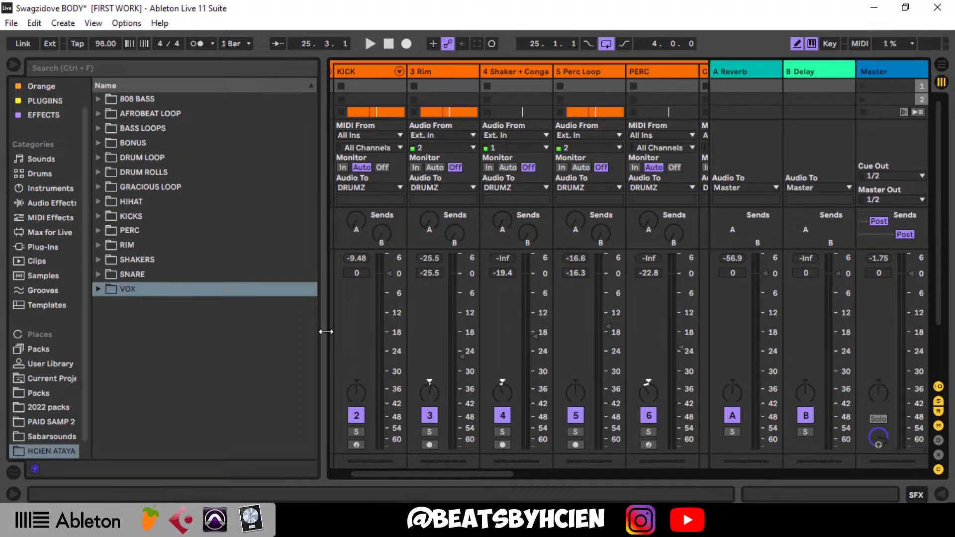
Narrow the browser and return to the arrangement with the DRUMZ group collapsed.
left_click_drag(326, 330, 260, 330)
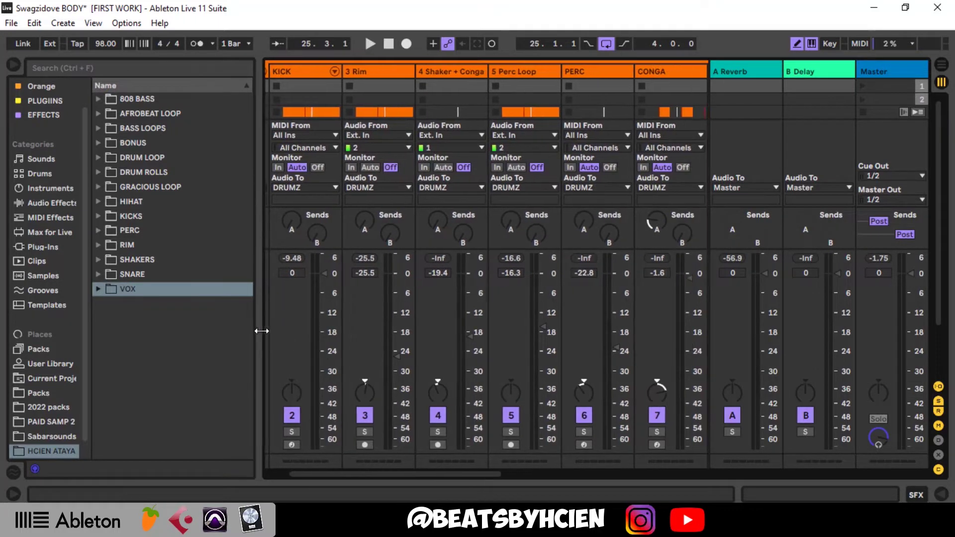
left_click(942, 64)
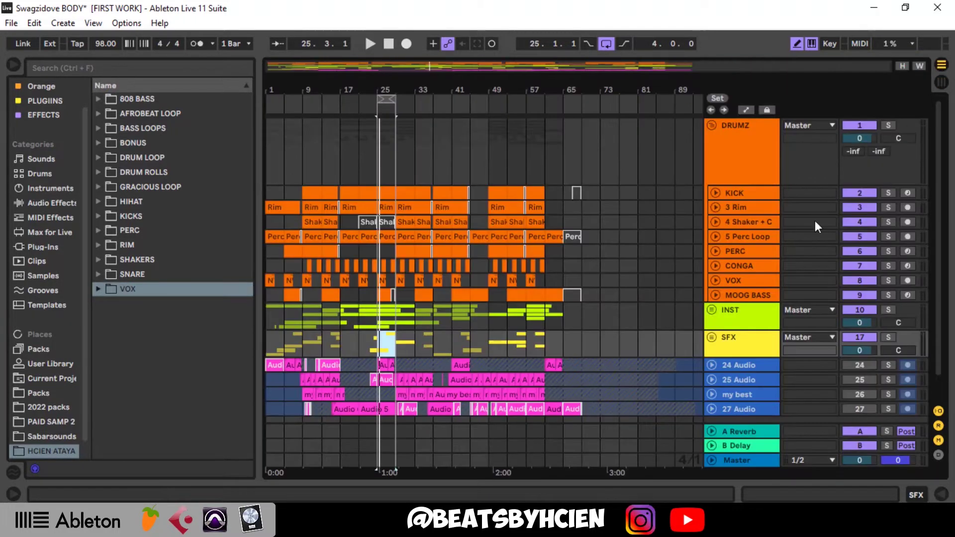
left_click(711, 126)
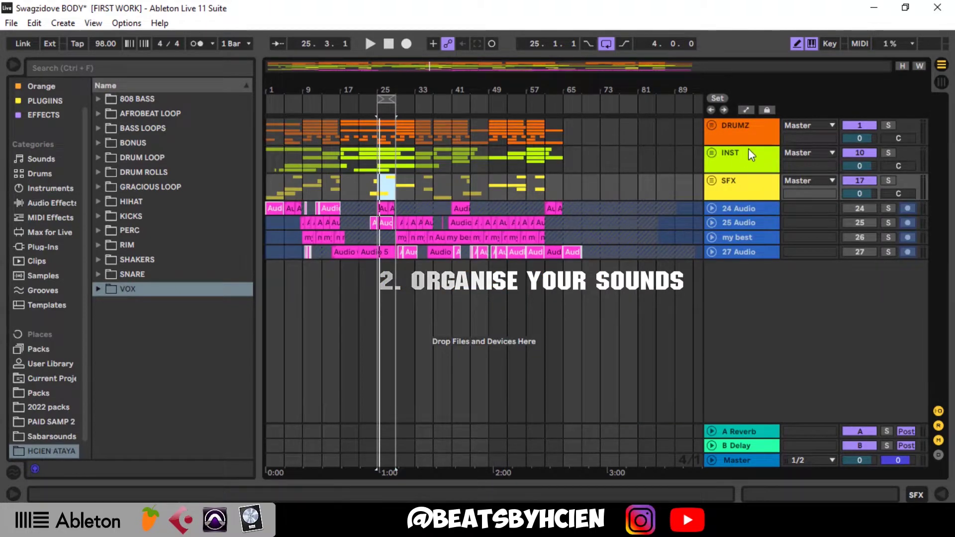
Expand and collapse the DRUMZ, INST and SFX groups in turn to review how their tracks are organised.
left_click(712, 125)
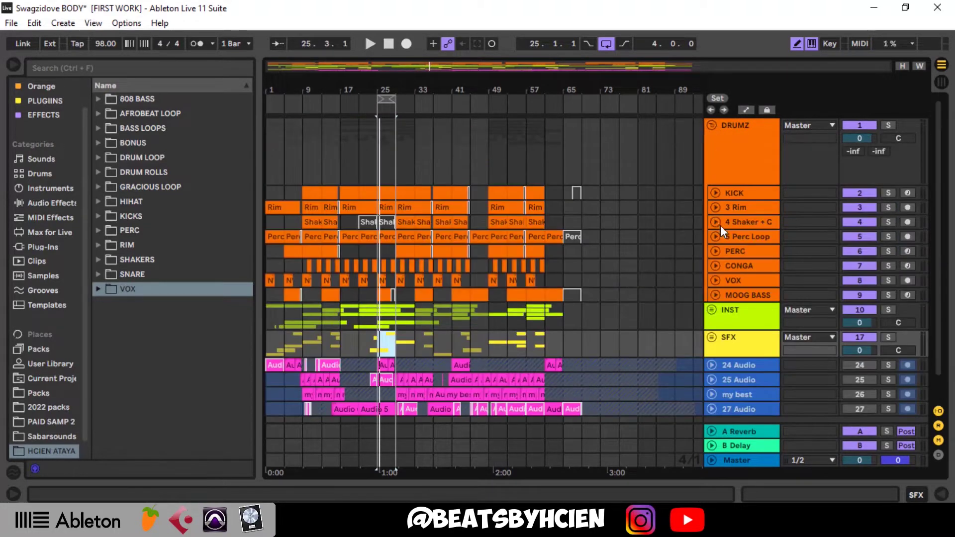
left_click(712, 125)
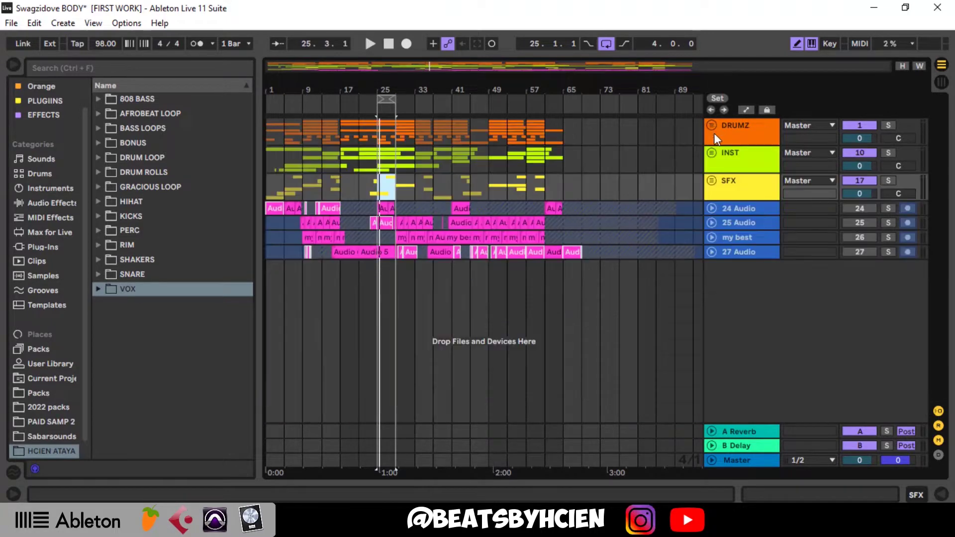
left_click(711, 153)
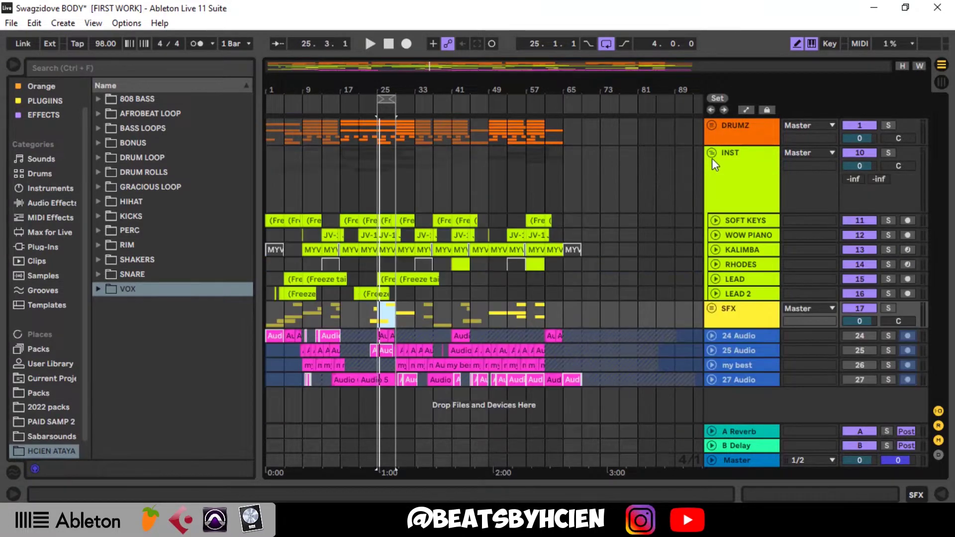
left_click(712, 153)
left_click(712, 181)
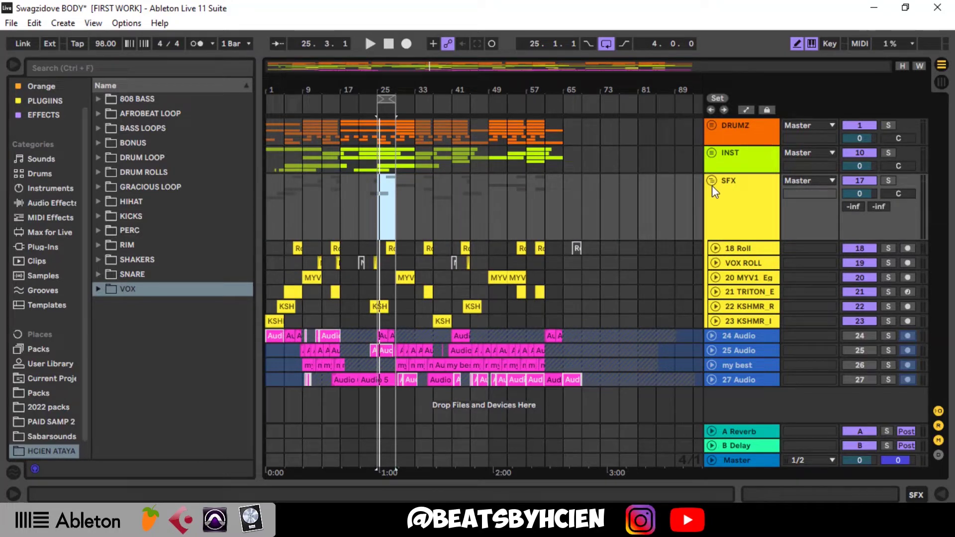
left_click(712, 181)
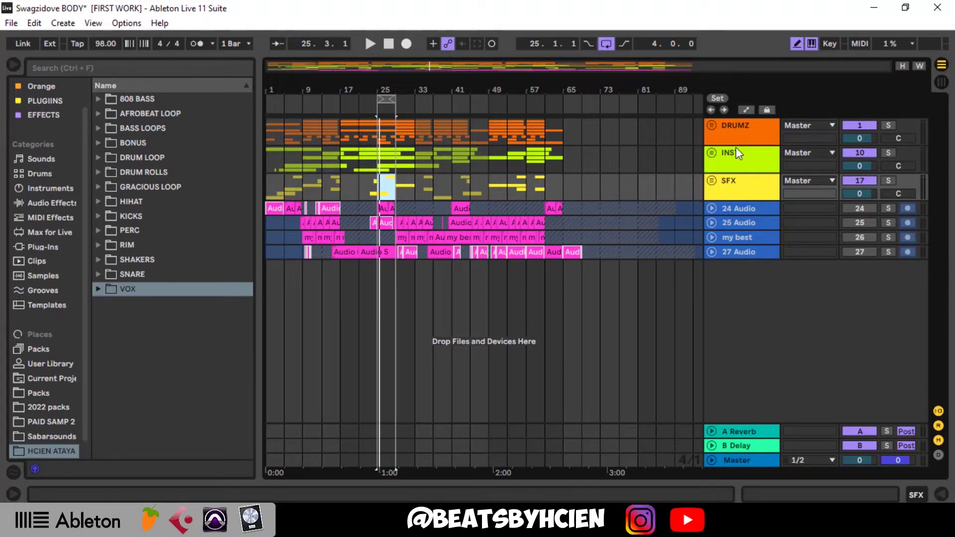
Examine the individual drum tracks inside the DRUMZ group and collapse the group again.
left_click(714, 125)
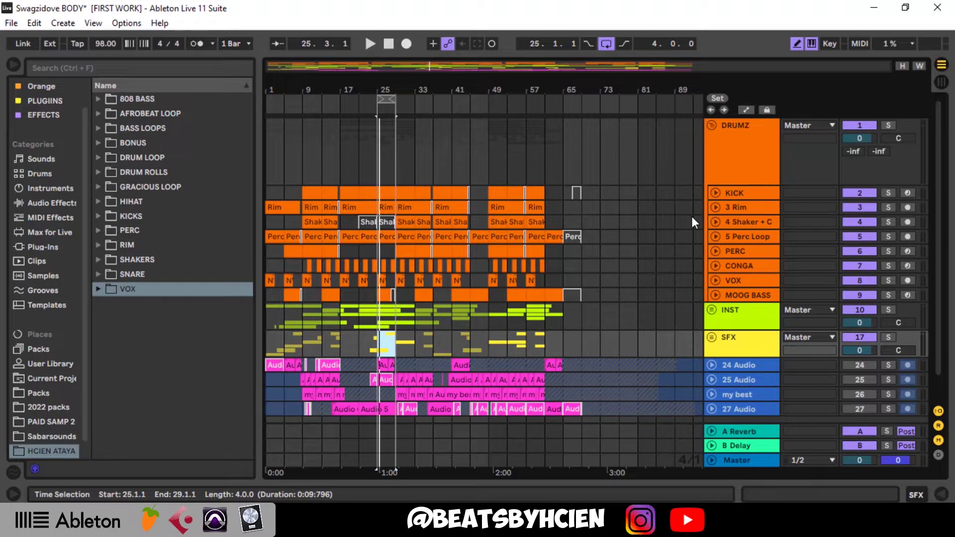
scroll(733, 246, "down", 1)
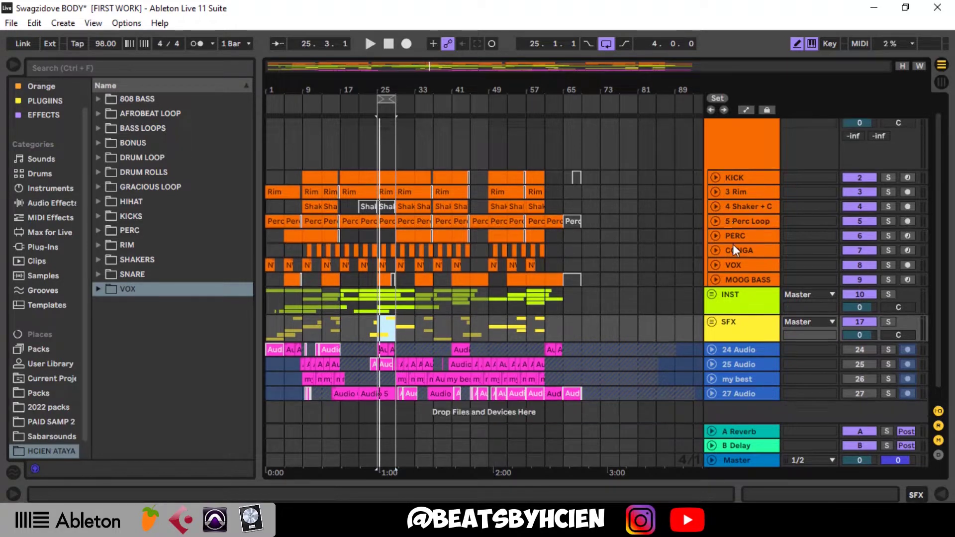
scroll(734, 249, "down", 1)
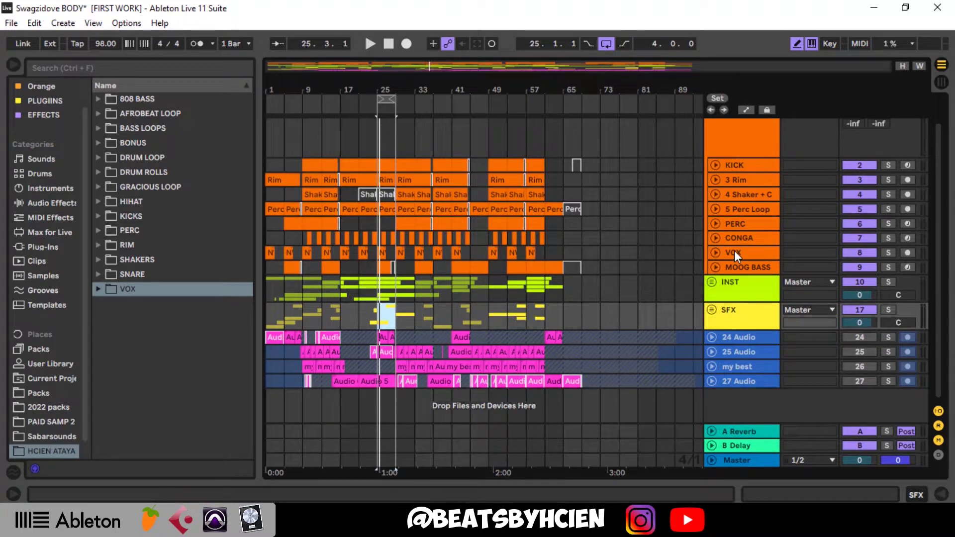
scroll(734, 250, "up", 2)
left_click(713, 127)
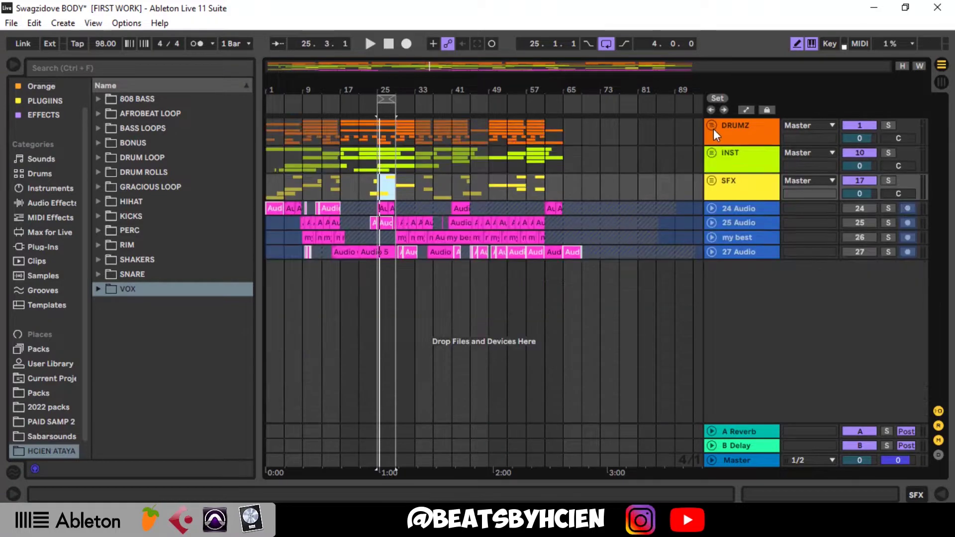
Show the DRUMZ group's channels in the mixer and solo the KICK track.
key("Tab")
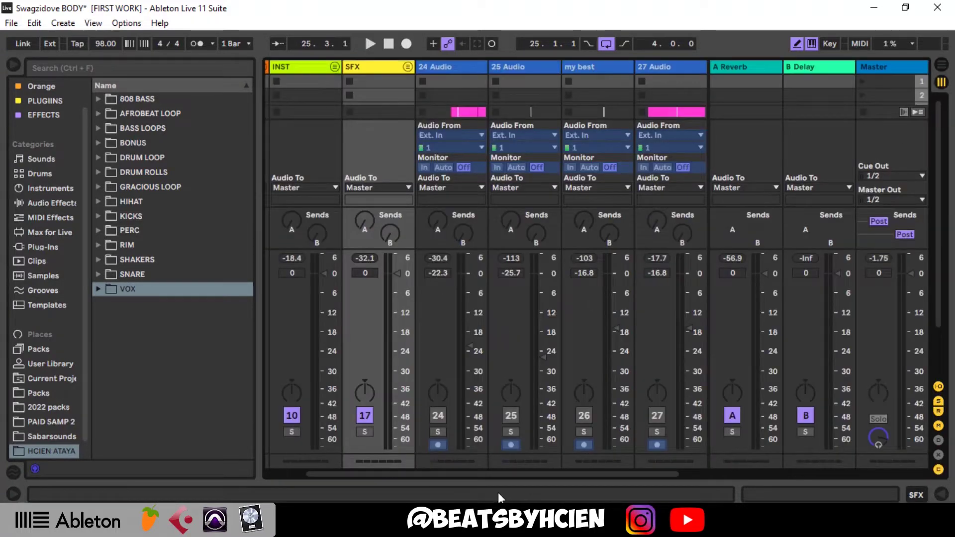
scroll(448, 476, "left", 1)
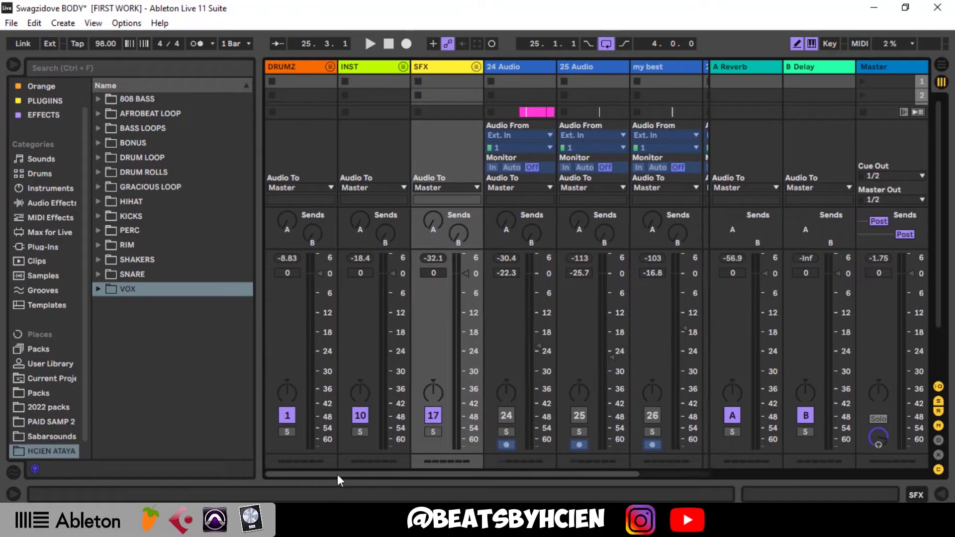
left_click(332, 70)
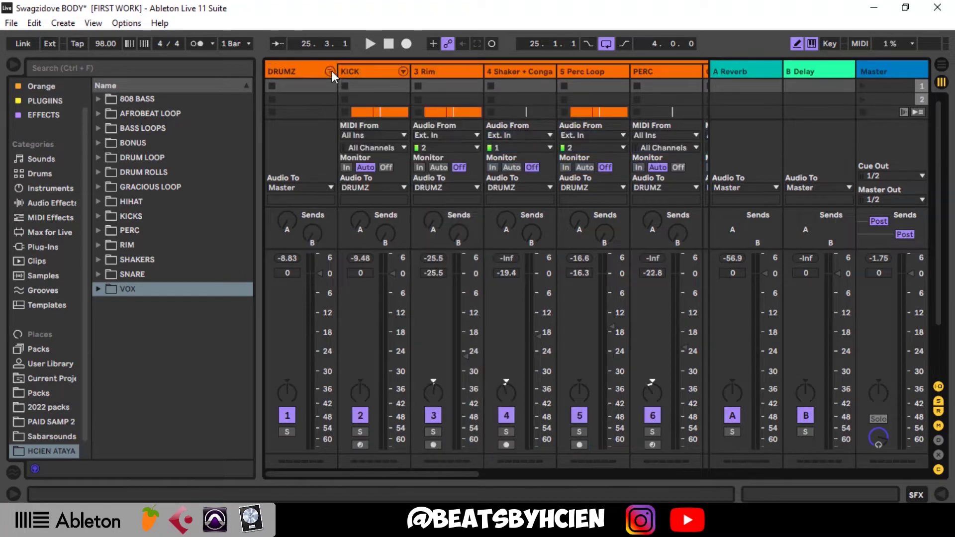
left_click(361, 435)
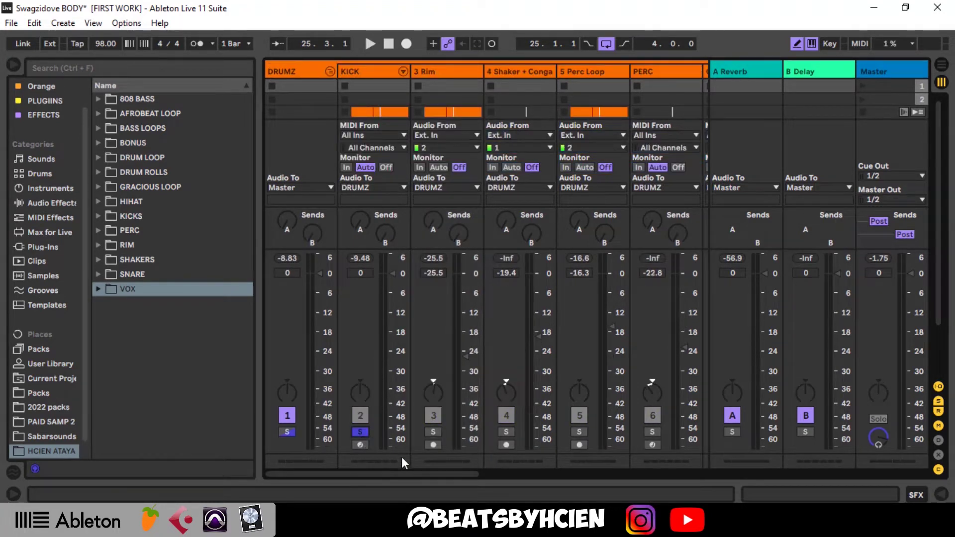
Play the soloed kick to check its level on the meters and stop playback.
mouse_move(426, 473)
left_mouse_down()
mouse_move(546, 482)
mouse_move(418, 460)
left_mouse_up()
key("space")
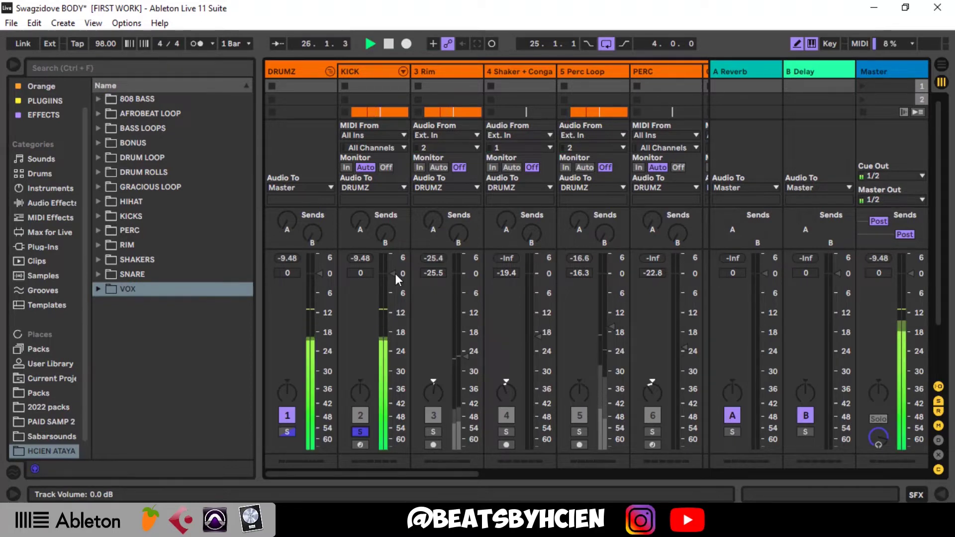
key("space")
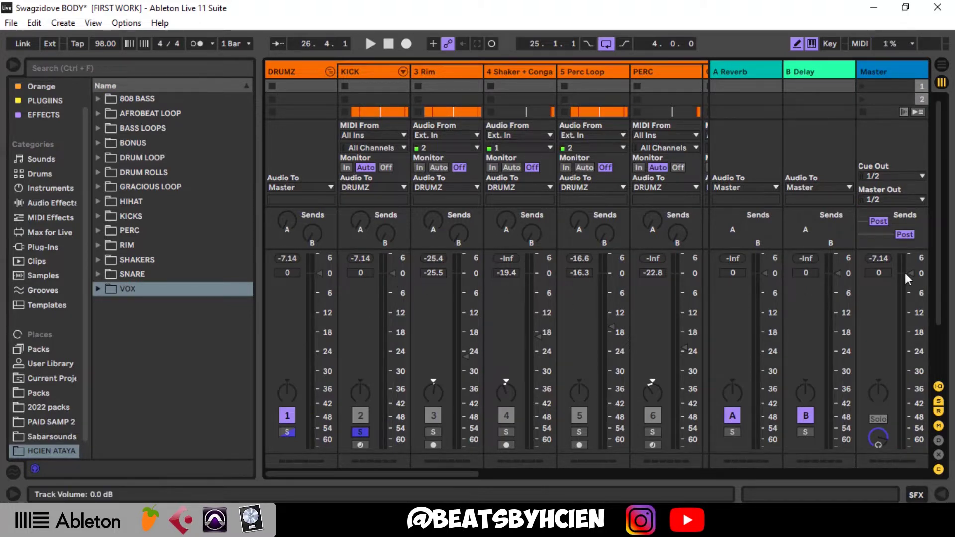
Set the Master volume to 6.0 dB and lower the KICK track to -3.9 dB, checking against playback.
left_click_drag(912, 273, 911, 257)
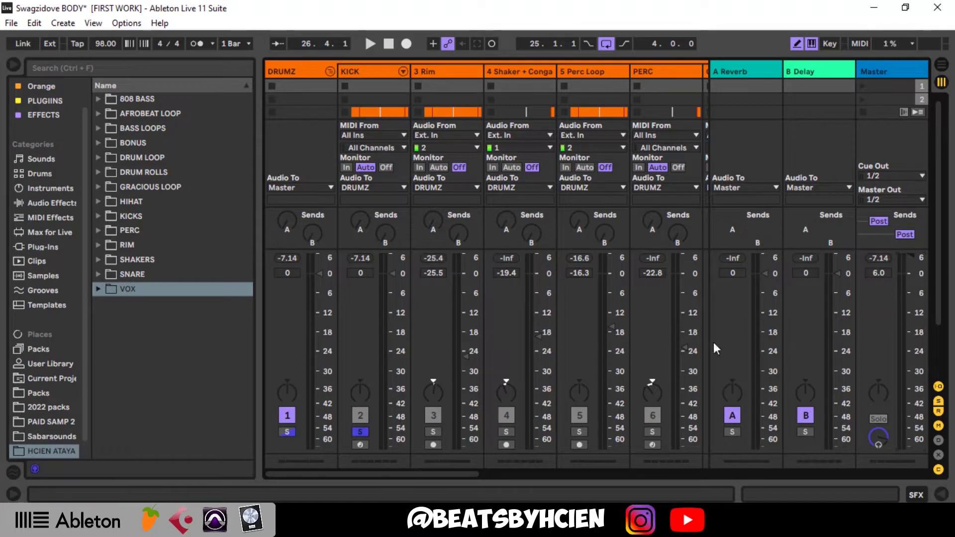
key("space")
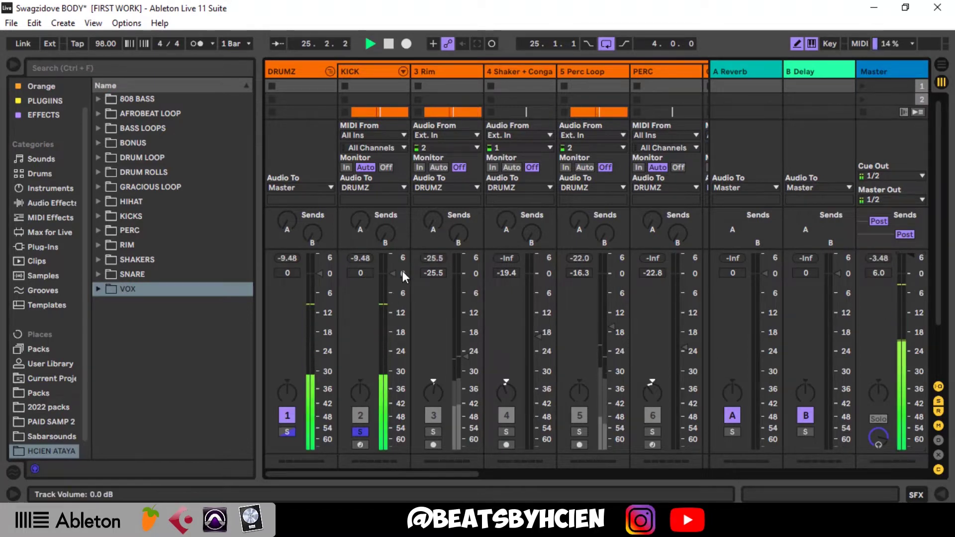
key("space")
left_click_drag(393, 274, 392, 286)
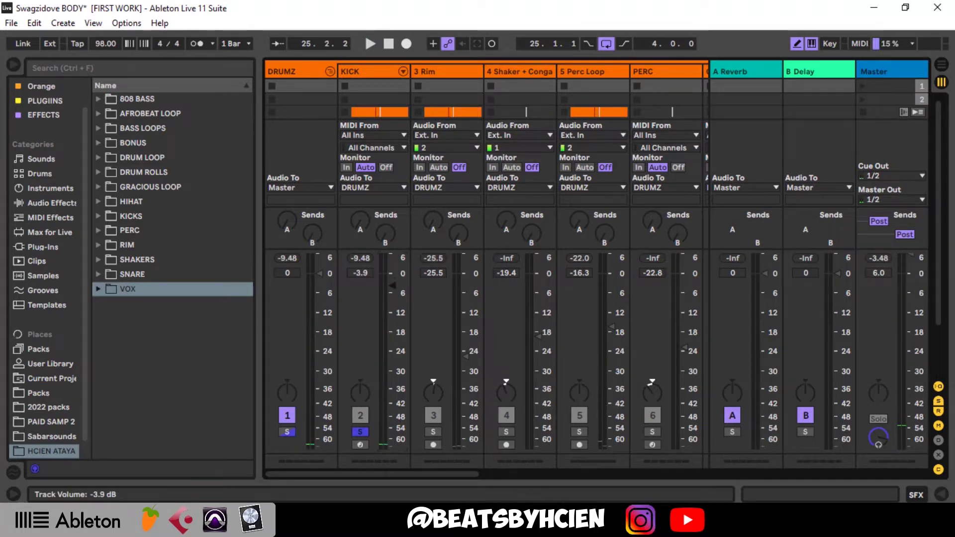
key("space")
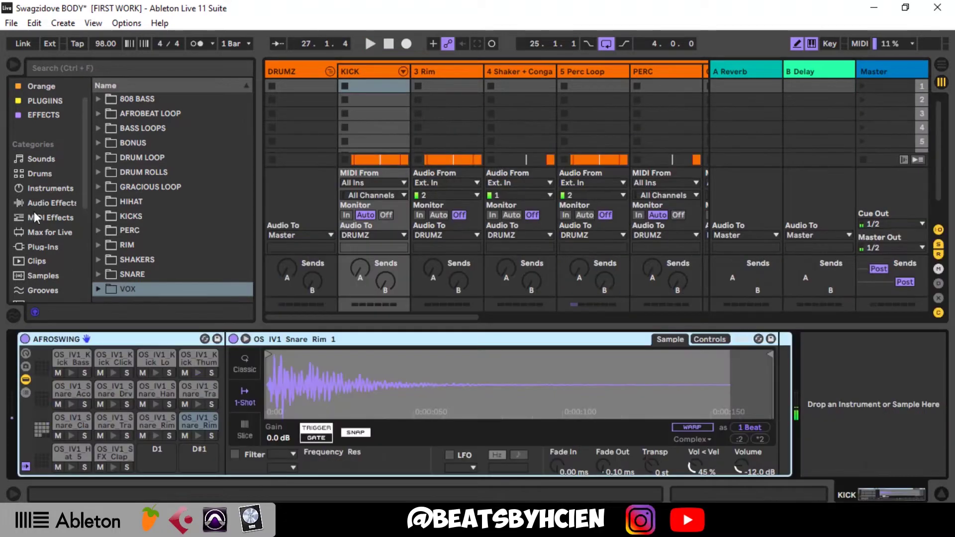
Add an EQ Eight from the EQ & Filters audio effects to the end of the KICK track's device chain.
left_click(49, 203)
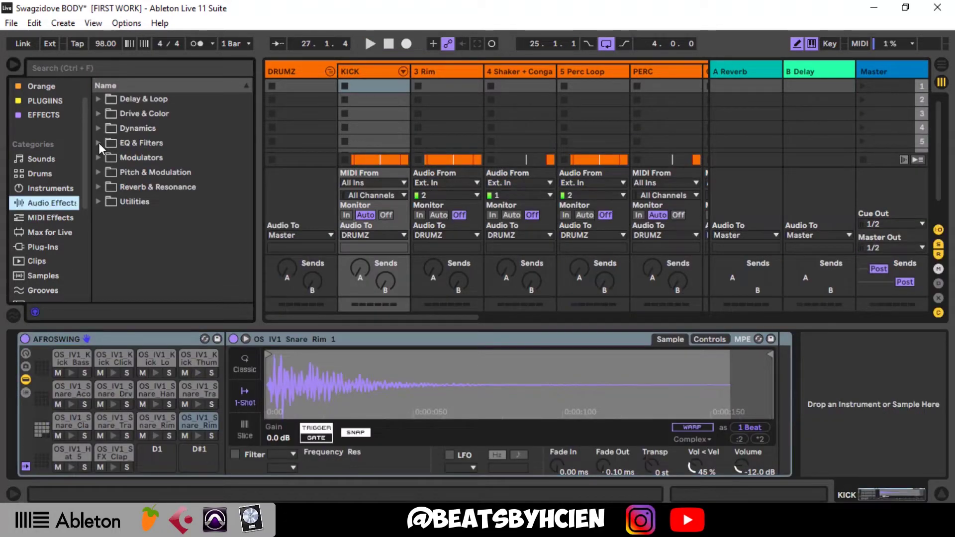
left_click(99, 142)
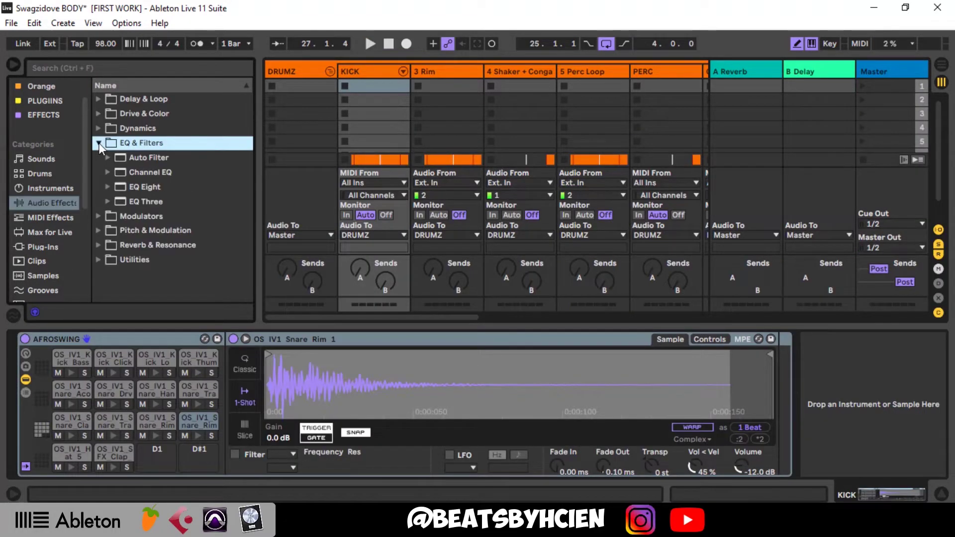
left_click(145, 185)
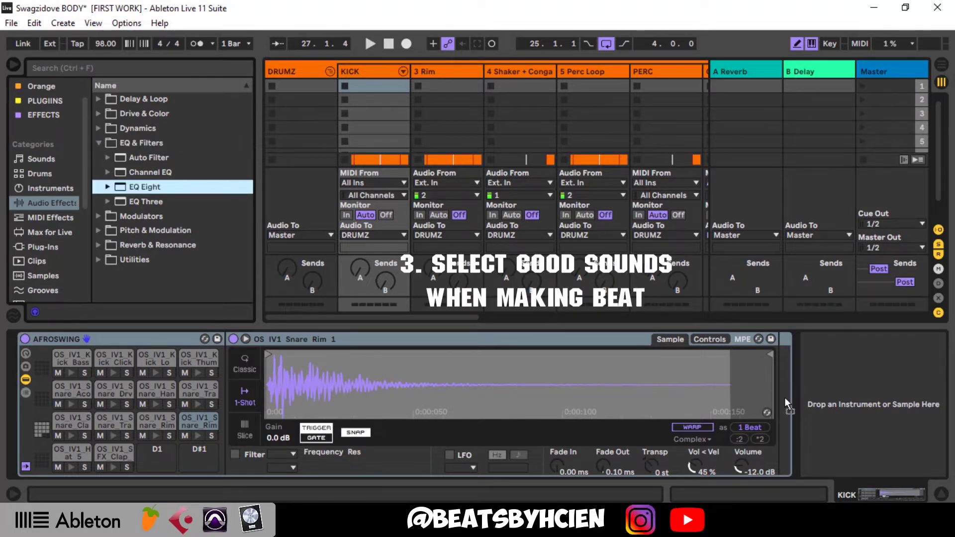
left_click_drag(786, 398, 812, 395)
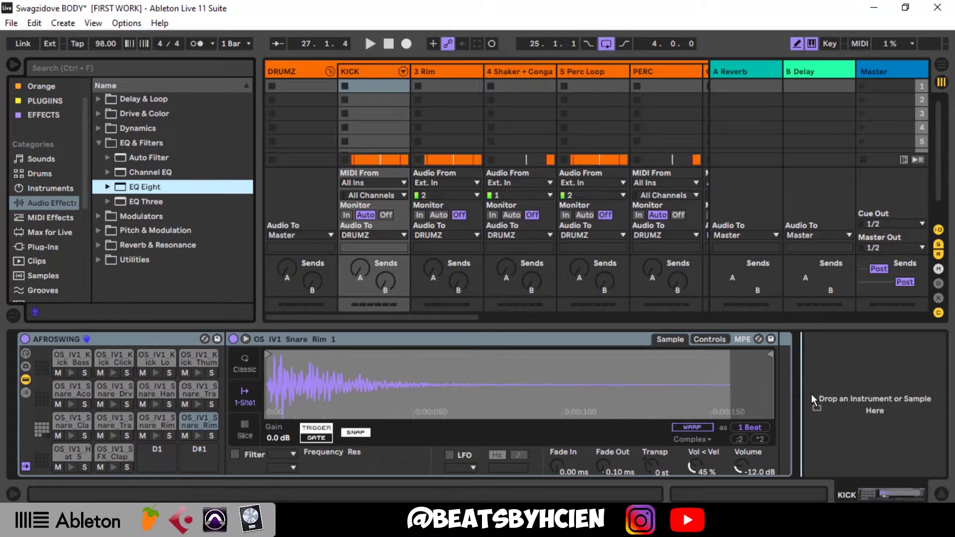
left_click_drag(811, 394, 811, 394)
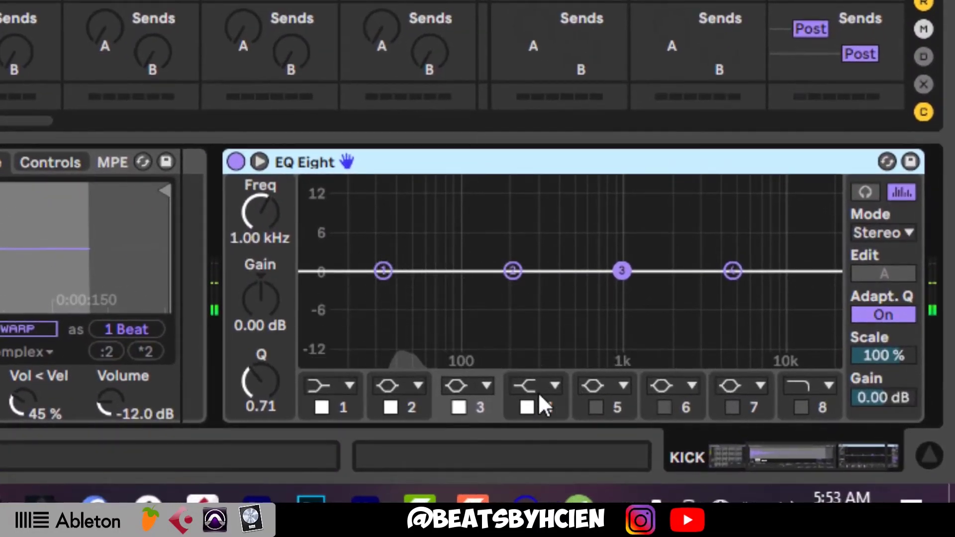
Turn band 4 of the kick's EQ Eight into a high-cut filter at about 1.56 kHz and stop playback.
left_click(541, 386)
left_click(541, 365)
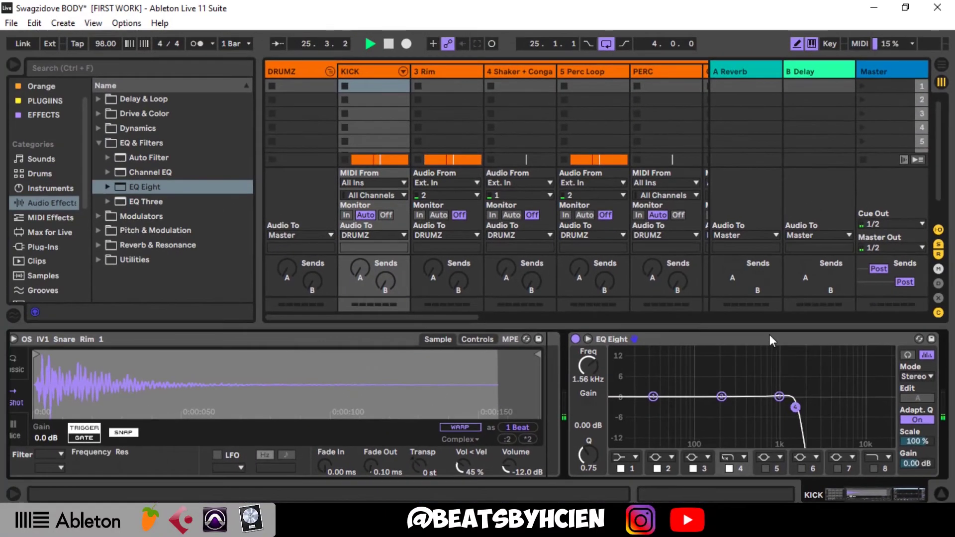
left_click_drag(769, 325, 703, 396)
key("space")
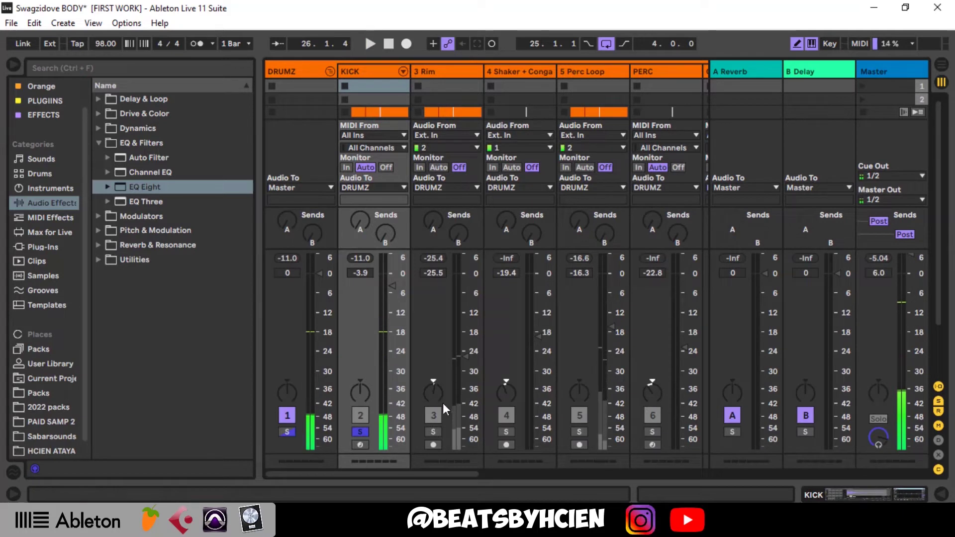
Solo the 3 Rim track together with the kick and lower its volume to about -28.3 dB during playback.
left_click(433, 431)
key("space")
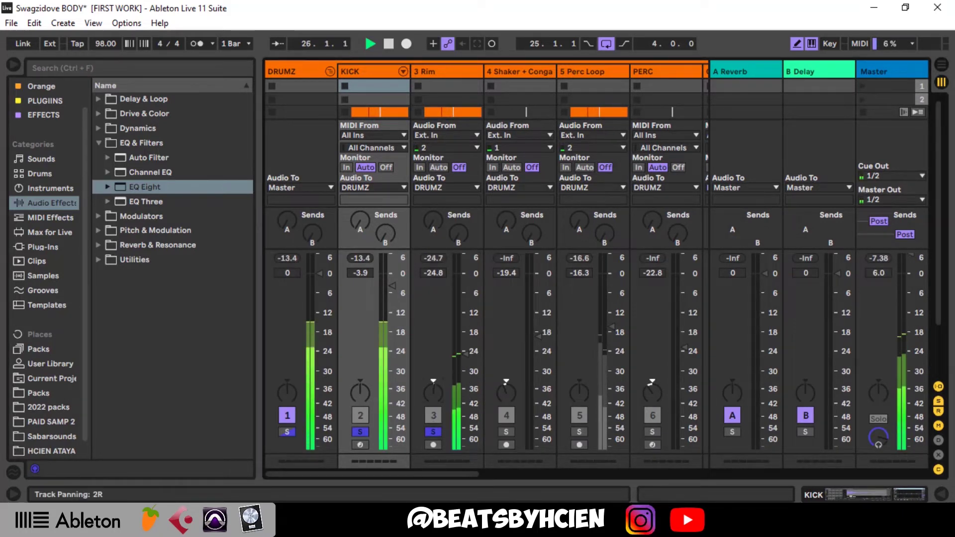
left_click_drag(465, 362, 465, 360)
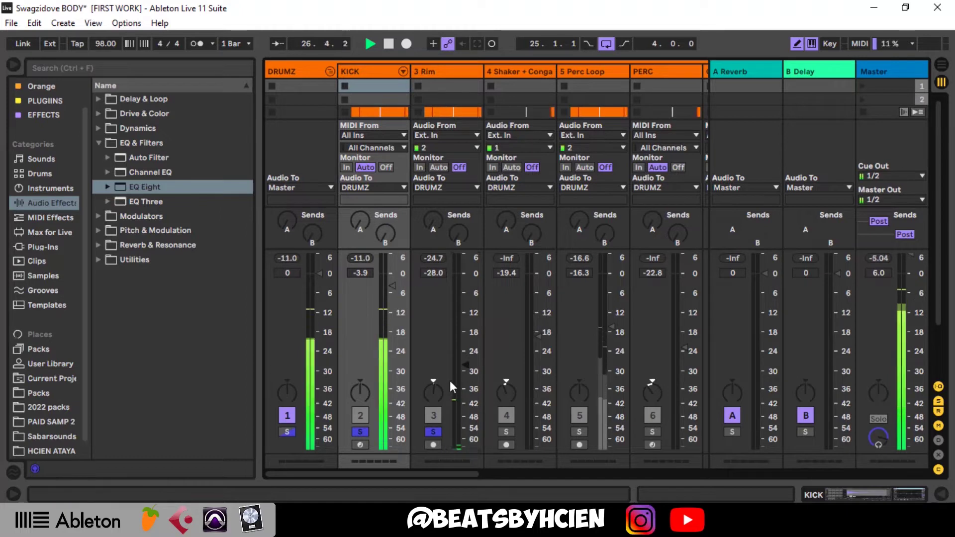
left_click_drag(433, 392, 465, 367)
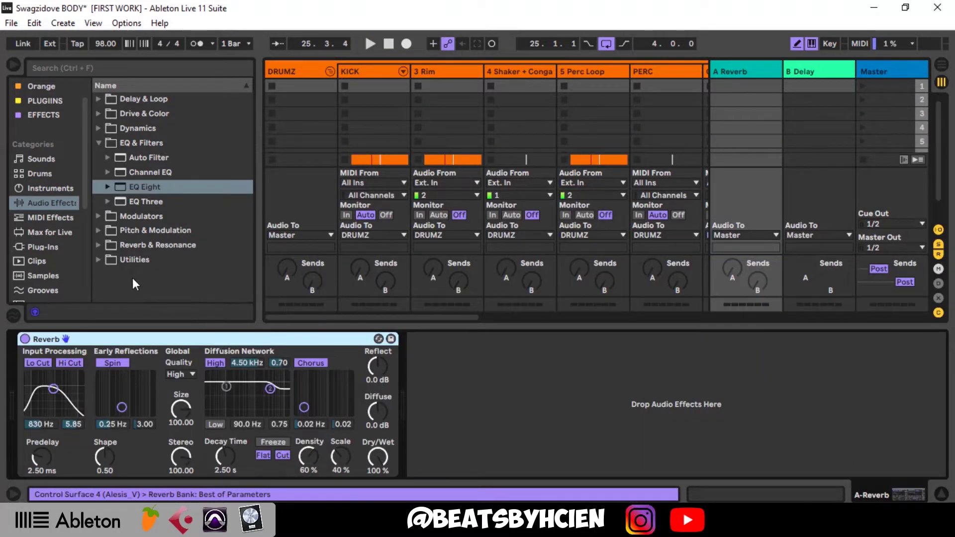
Replace the Reverb device on return track A with a Hybrid Reverb.
key("Delete")
left_click(109, 247)
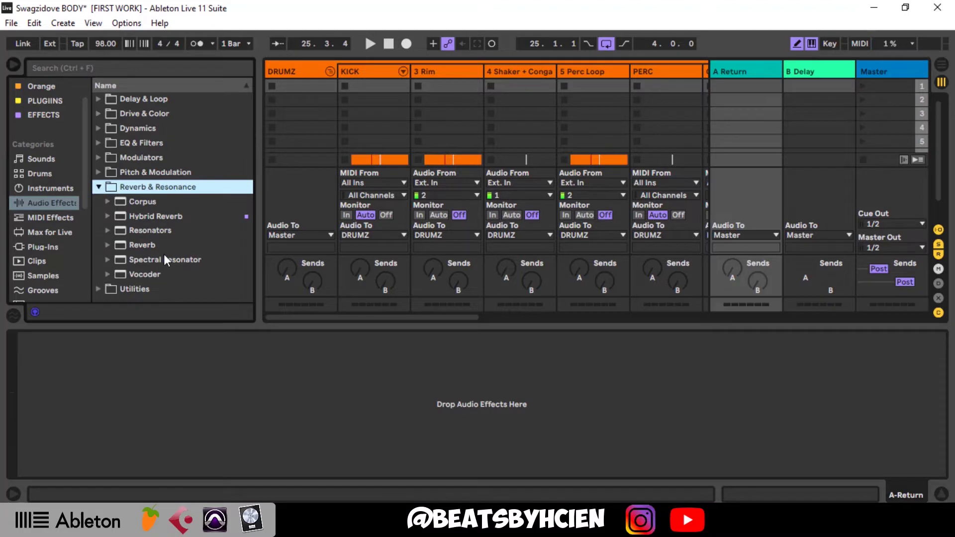
left_click_drag(156, 219, 170, 369)
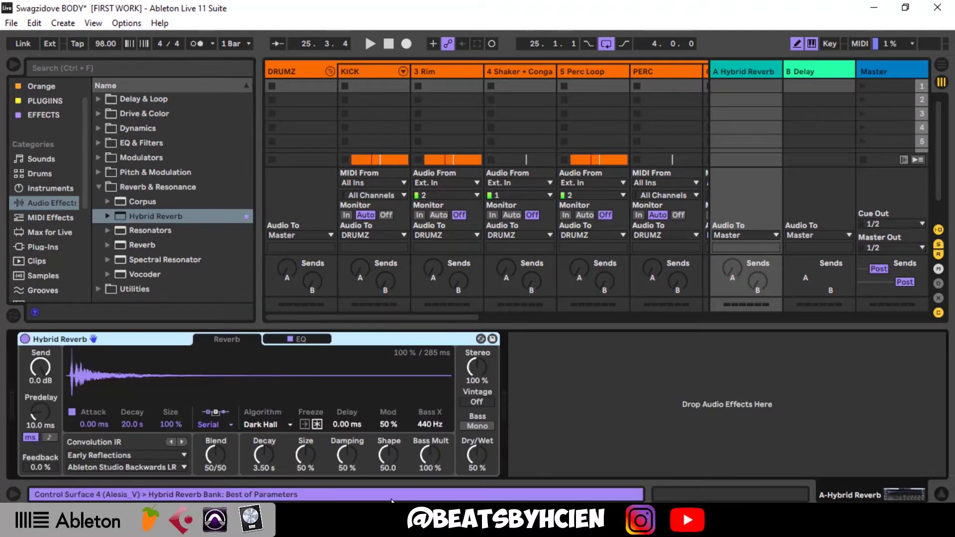
Set the Hybrid Reverb's Dry/Wet to 100% and its EQ low cut to 378 Hz with a 12 dB slope.
left_click_drag(487, 459, 486, 438)
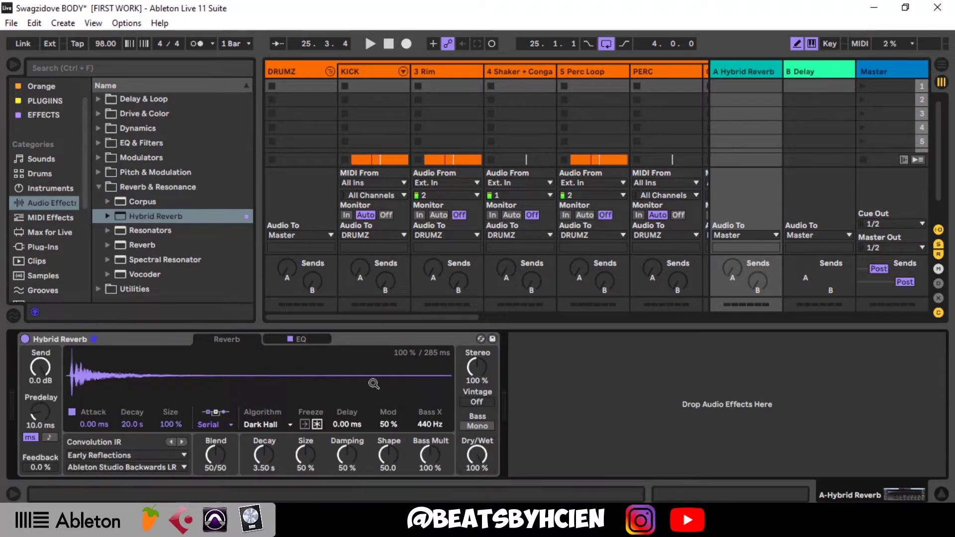
left_click(299, 340)
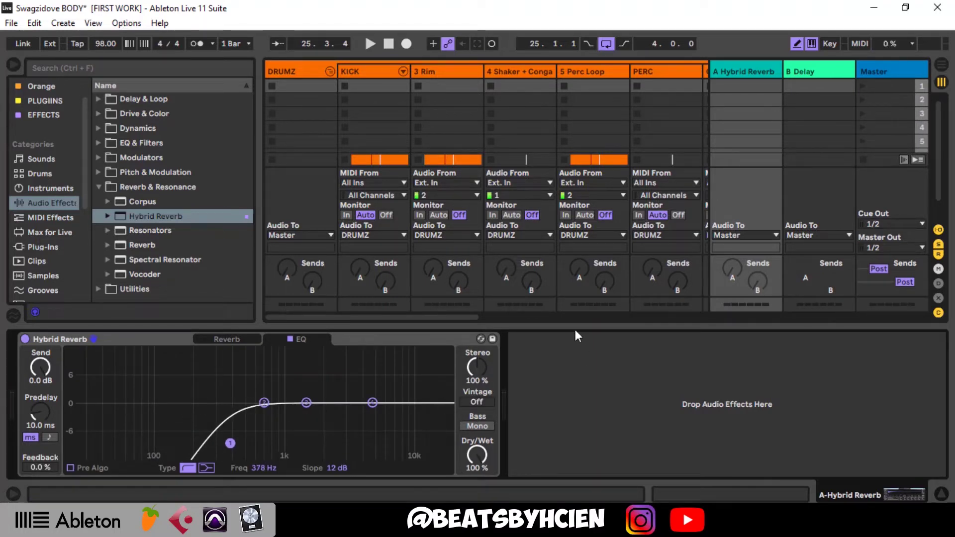
key("ctrl+alt+l")
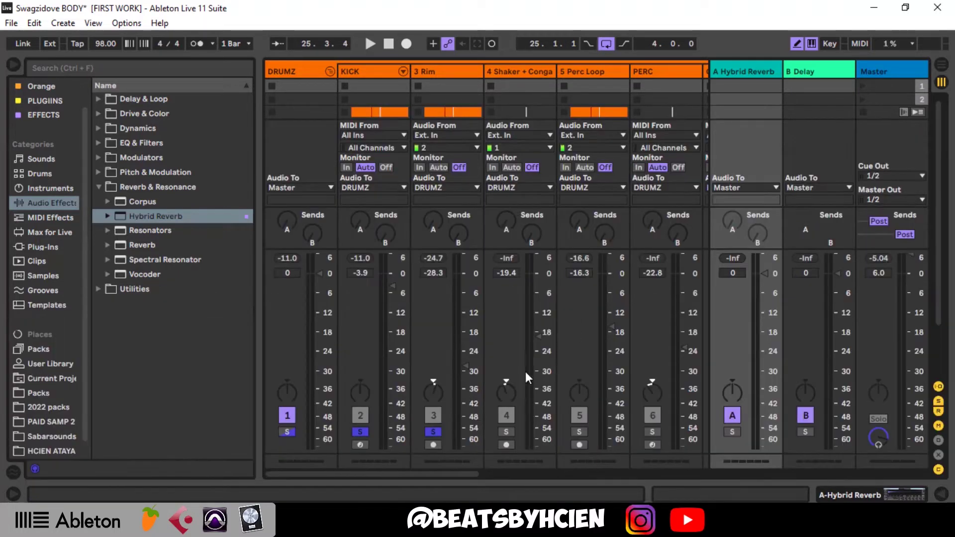
Send the 3 Rim track to the Hybrid Reverb at -31.0 dB and set its volume to -28.8 dB against playback.
key("space")
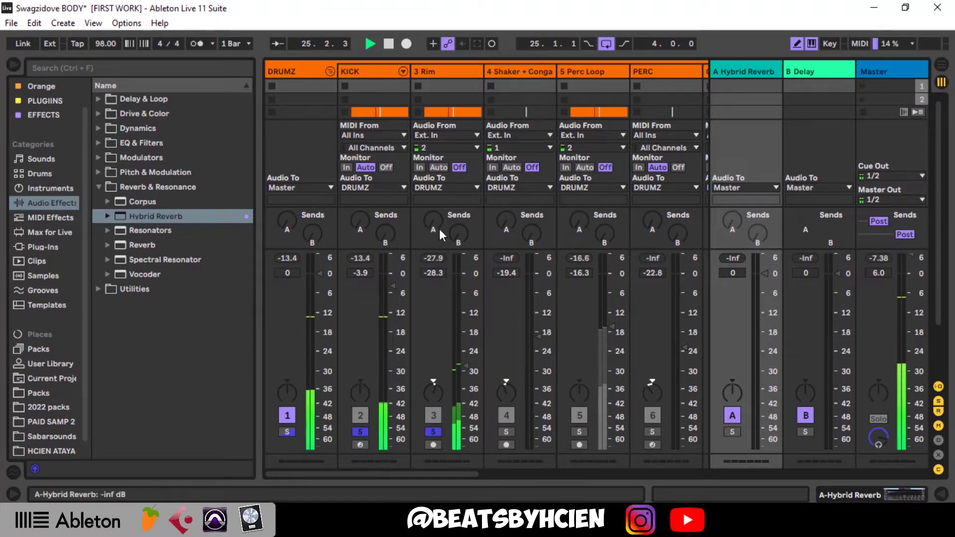
left_click_drag(429, 227, 425, 224)
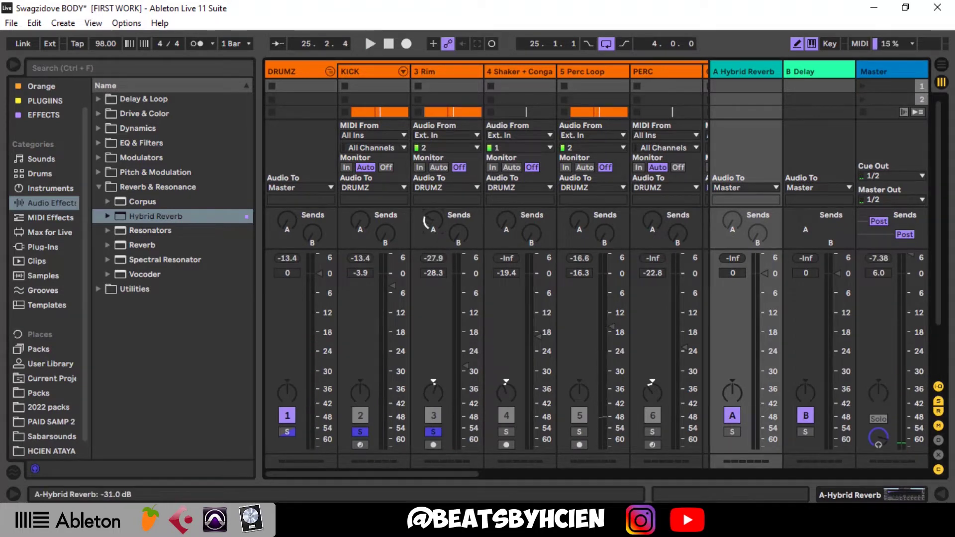
key("space")
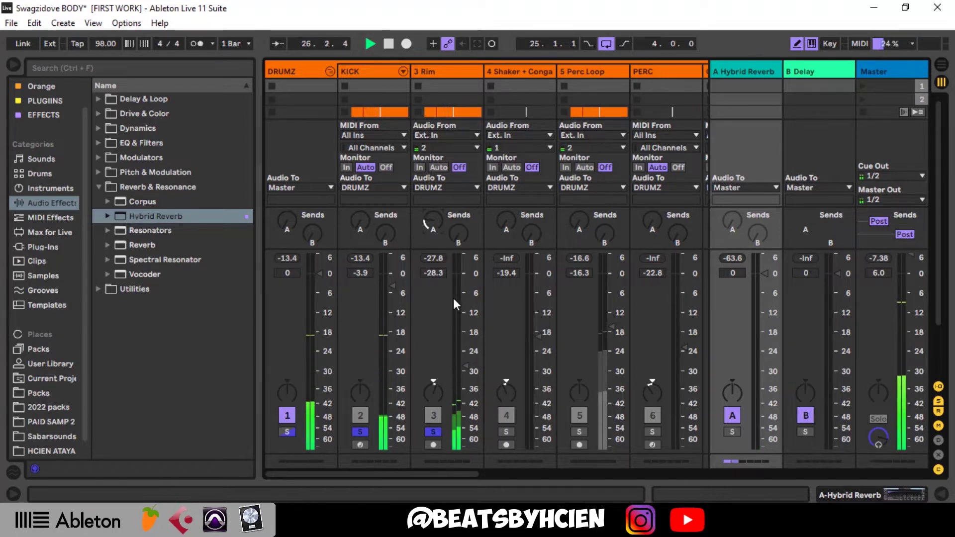
left_click_drag(468, 360, 466, 367)
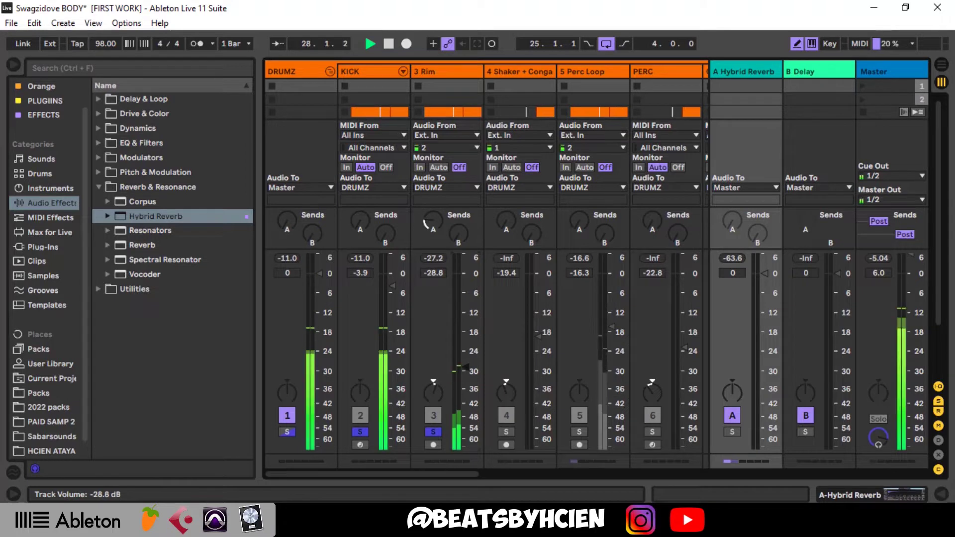
Solo the 5 Perc Loop track as well and lower its volume to -30.0 dB during playback.
left_click(580, 431)
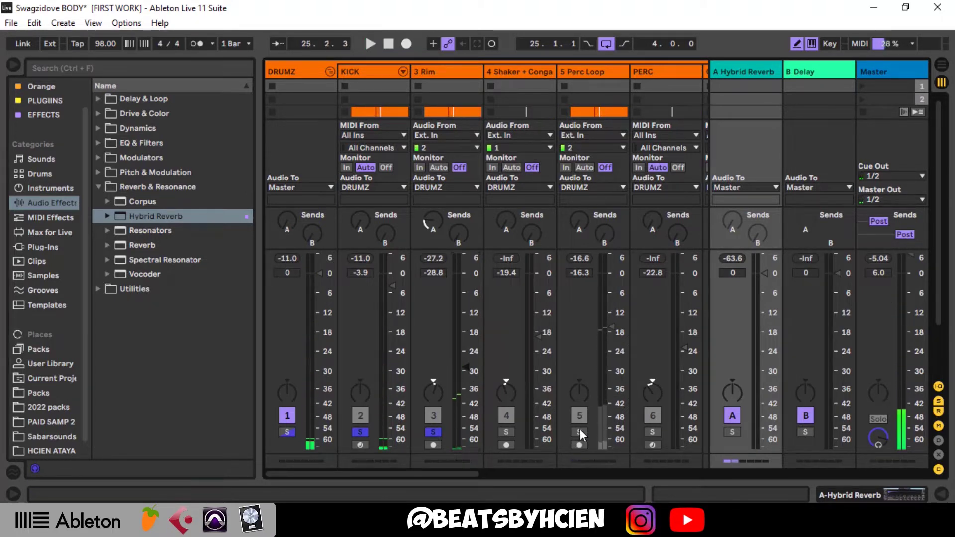
left_click_drag(606, 363, 605, 401)
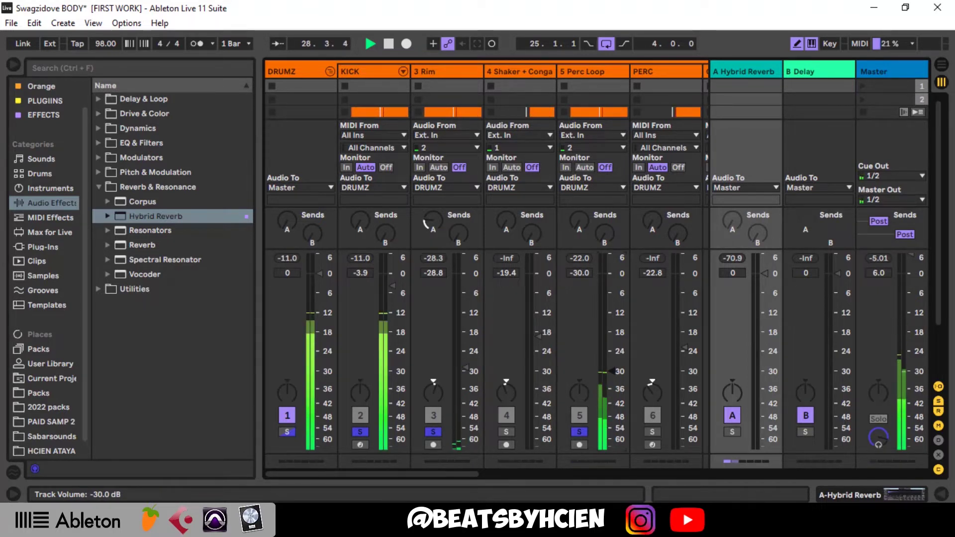
key("space")
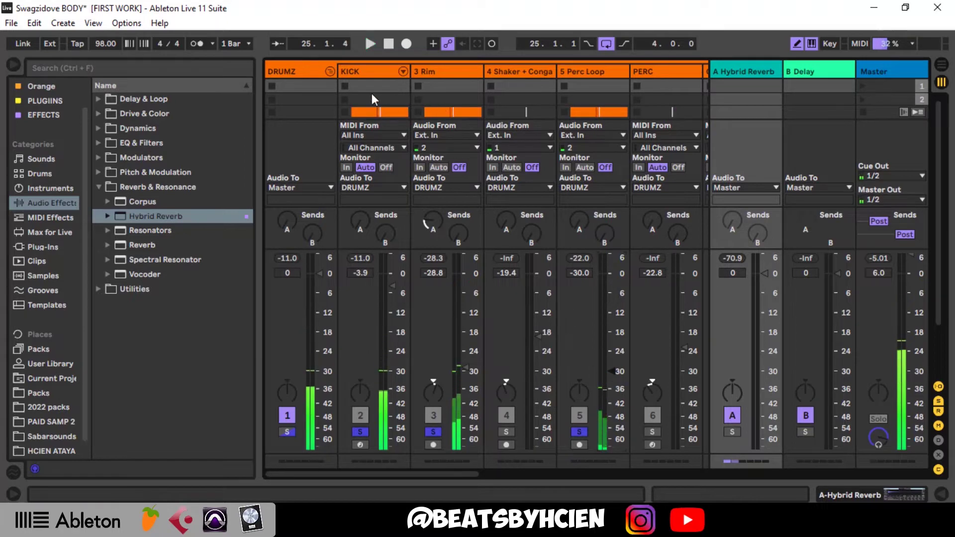
Add Smack Attack Stereo after the Utility on the 3 Rim track and reduce its Sustain to -21.
double_click(432, 70)
left_click(45, 114)
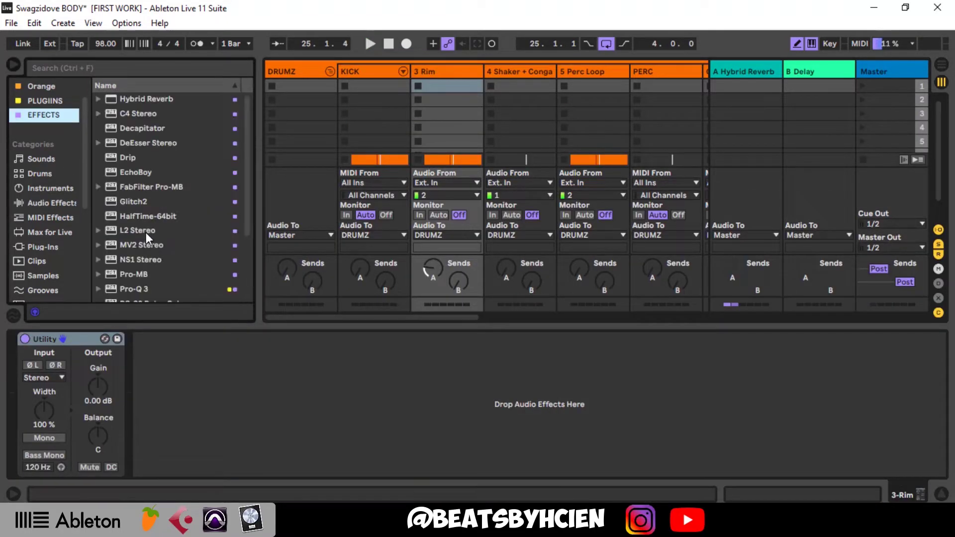
scroll(146, 236, "down", 5)
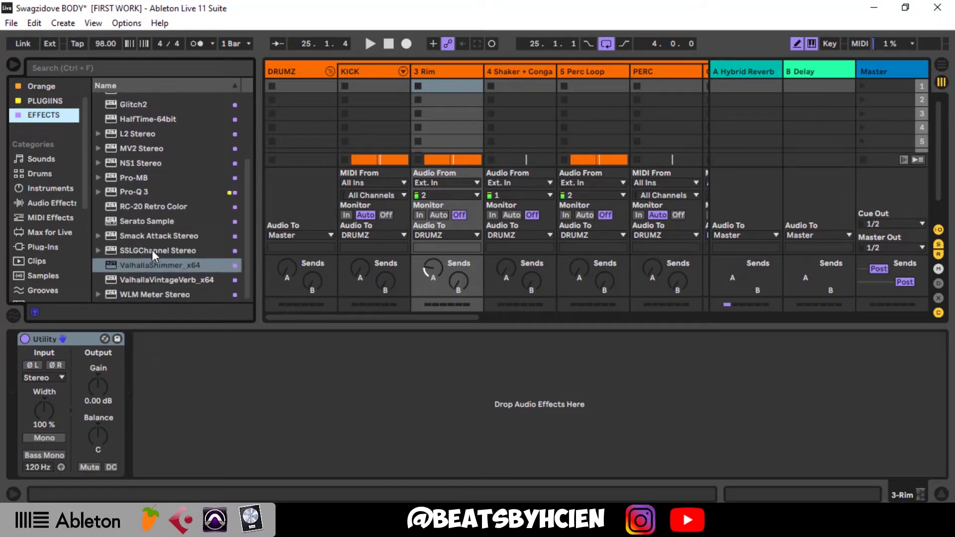
left_click_drag(157, 236, 165, 386)
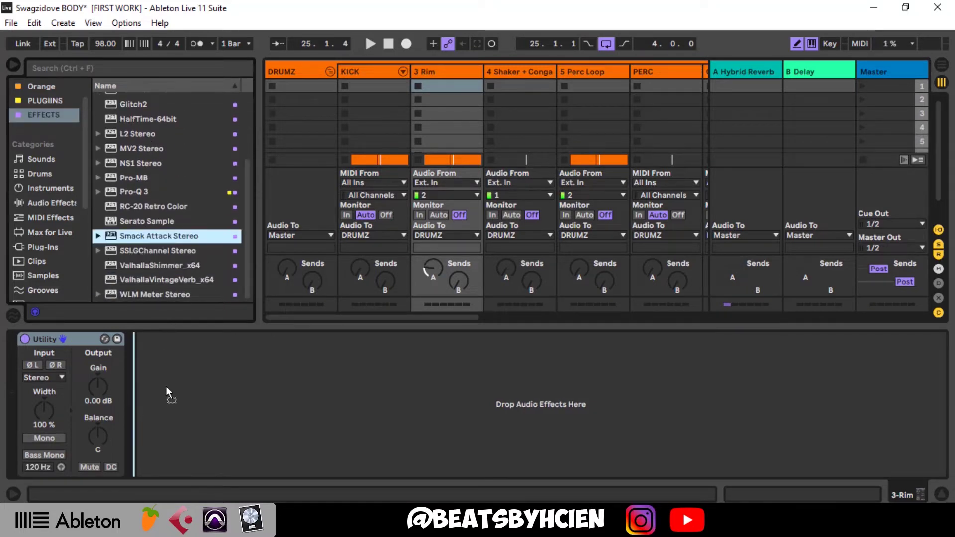
left_click_drag(270, 277, 270, 295)
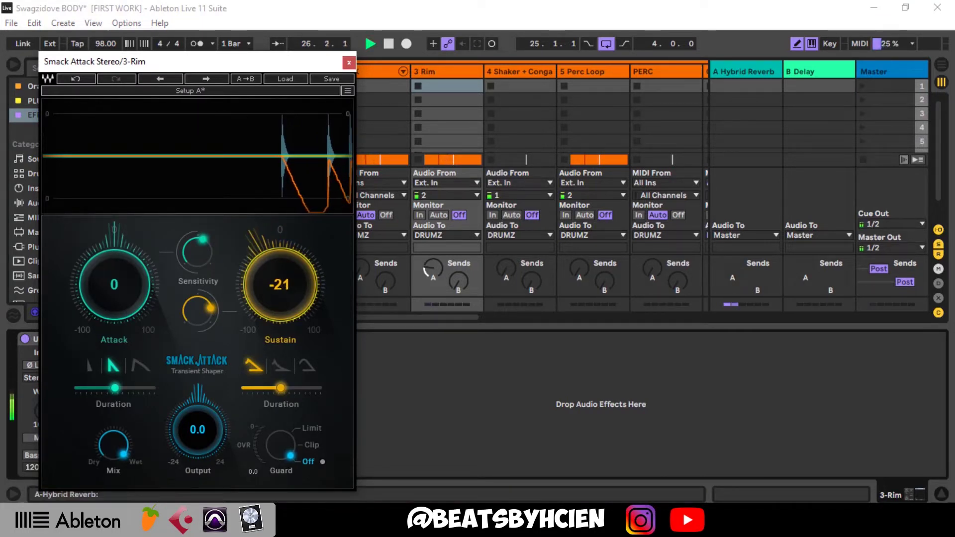
left_click(349, 63)
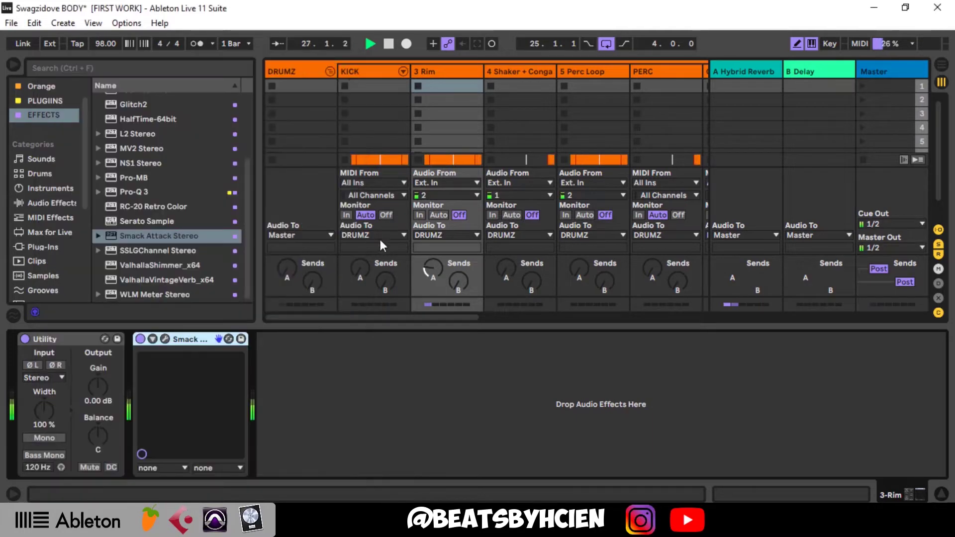
Raise the 3 Rim track's volume to -27.9 dB and reduce its Hybrid Reverb send, checking against playback.
left_click_drag(408, 330, 465, 365)
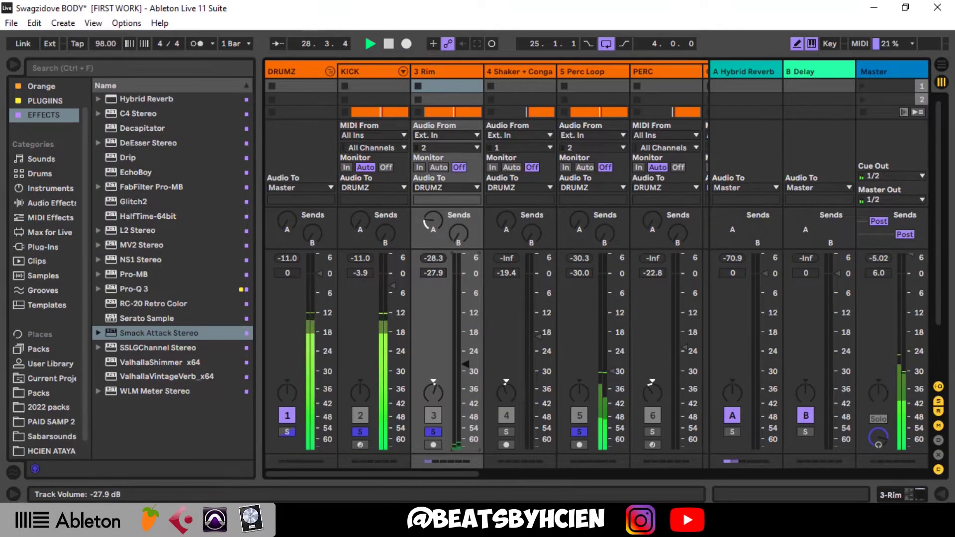
double_click(608, 69)
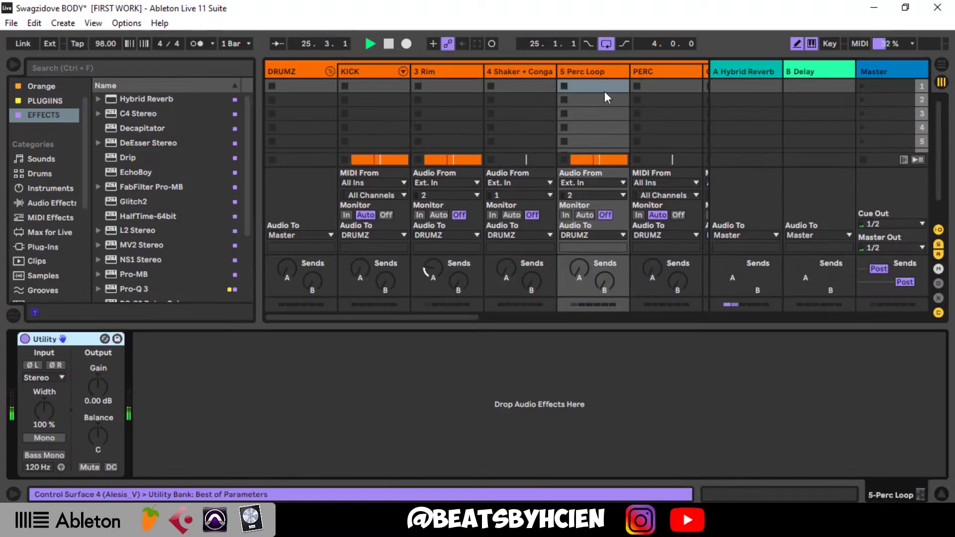
left_click_drag(548, 328, 549, 477)
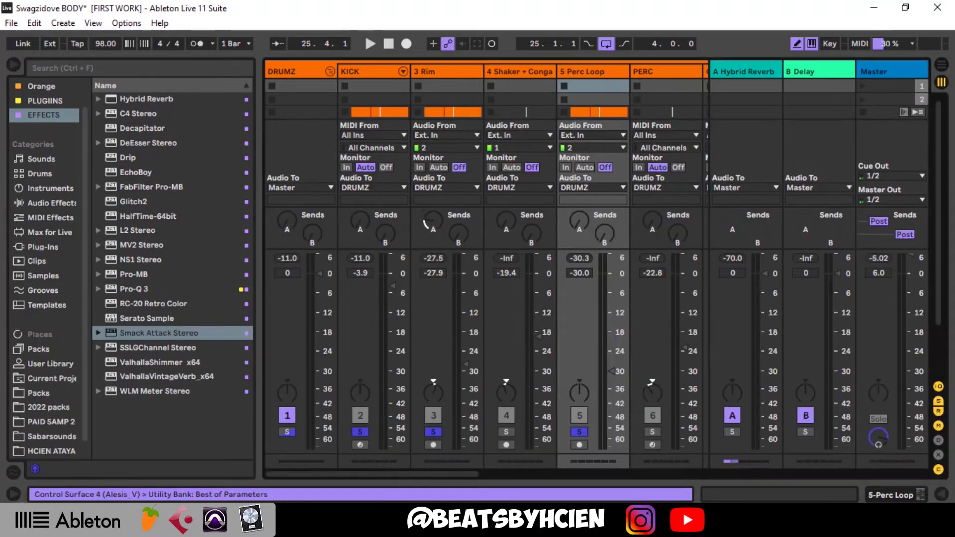
key("space")
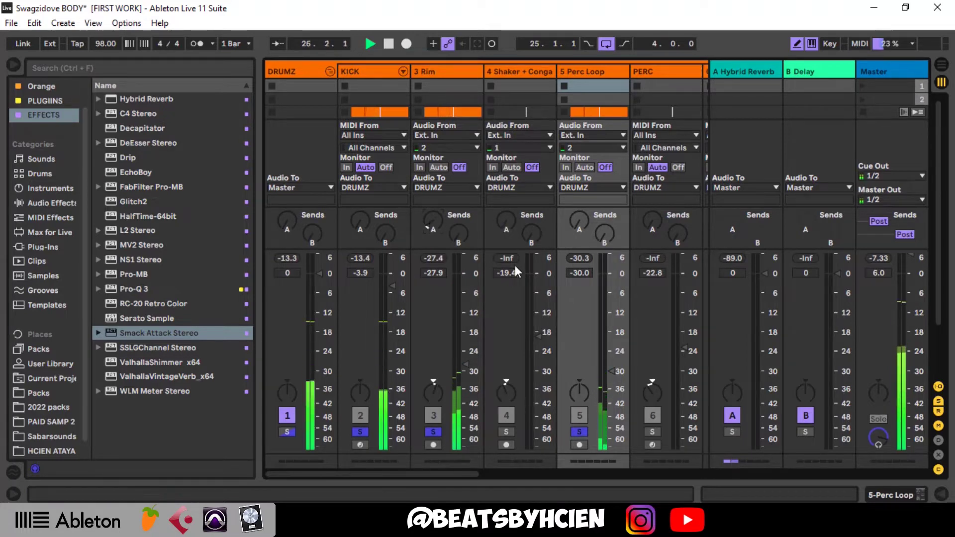
Add Smack Attack Stereo after the Utility on the 5 Perc Loop track and reduce its Sustain to -28.
double_click(594, 72)
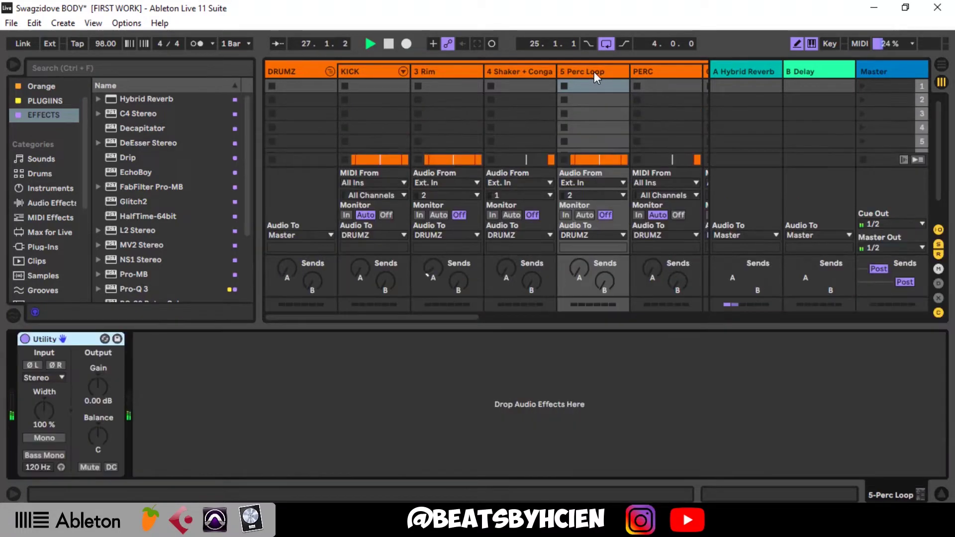
scroll(175, 232, "down", 3)
left_click(160, 237)
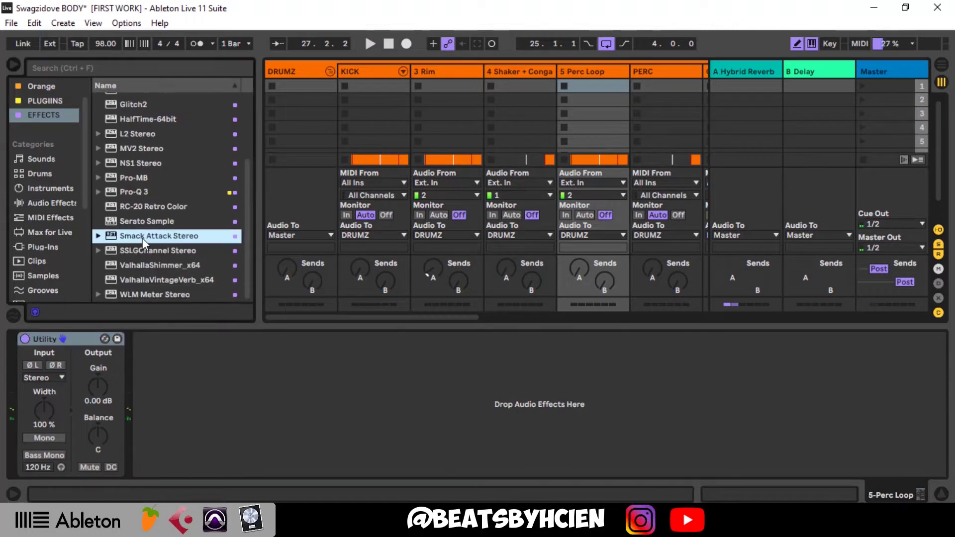
left_click_drag(142, 238, 187, 388)
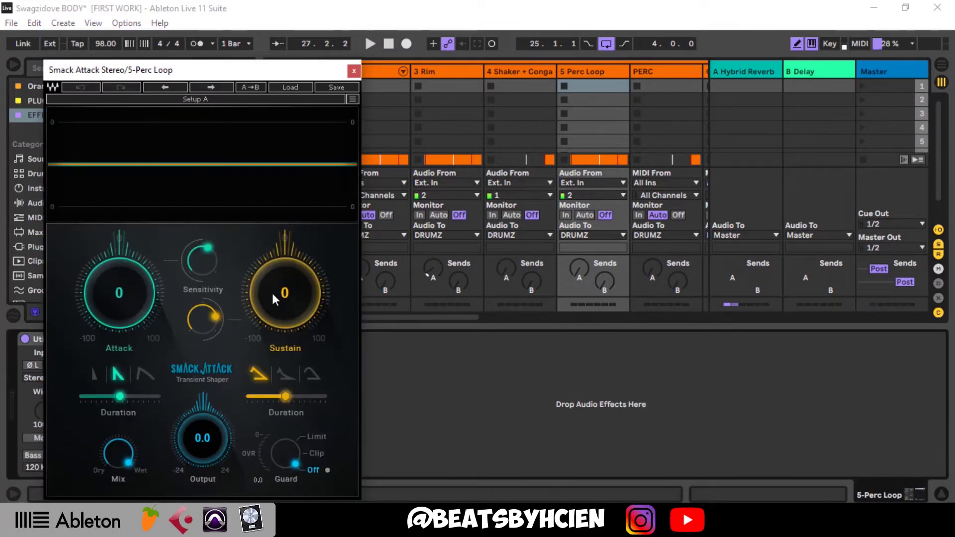
left_click_drag(285, 296, 285, 315)
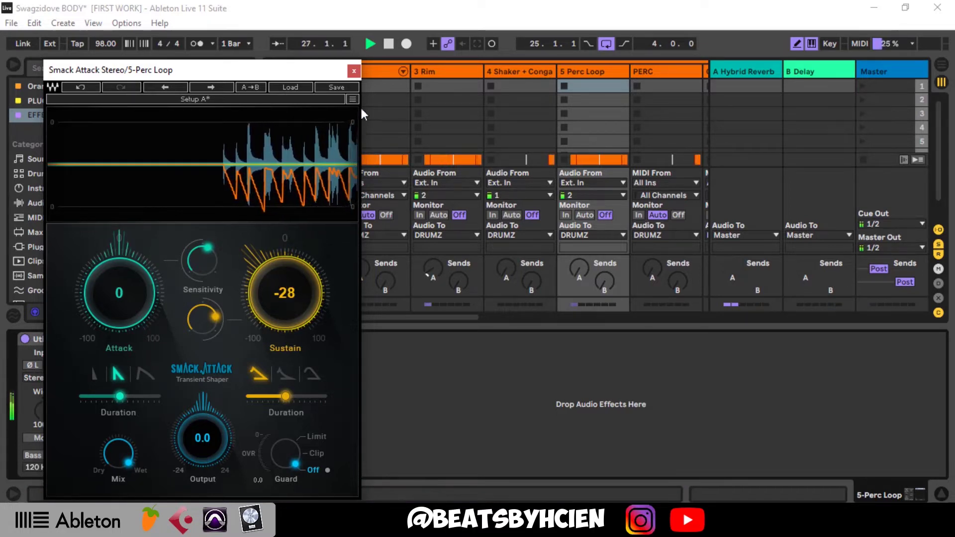
left_click(354, 72)
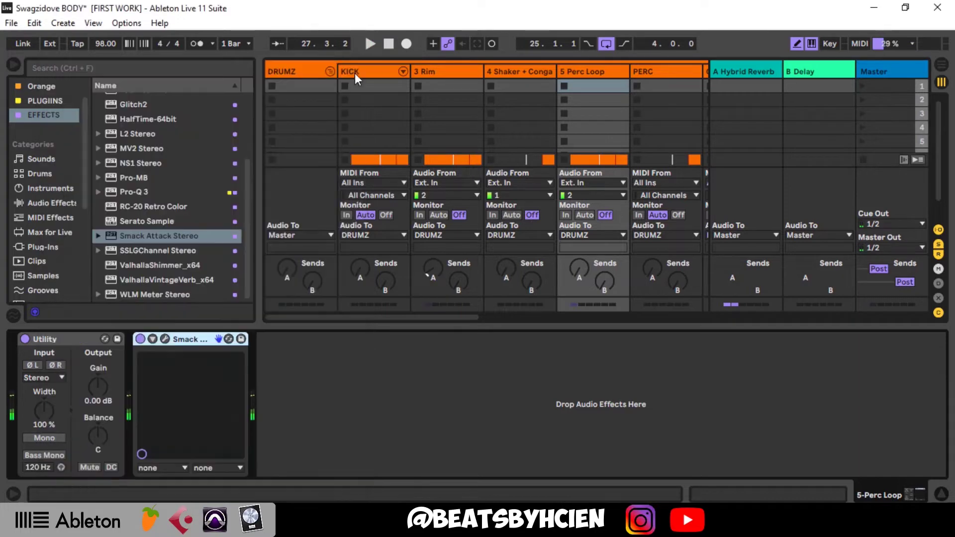
Leave only the 5 Perc Loop track soloed, switch off its Smack Attack, and play the loop to check its sound.
left_click_drag(493, 327, 558, 405)
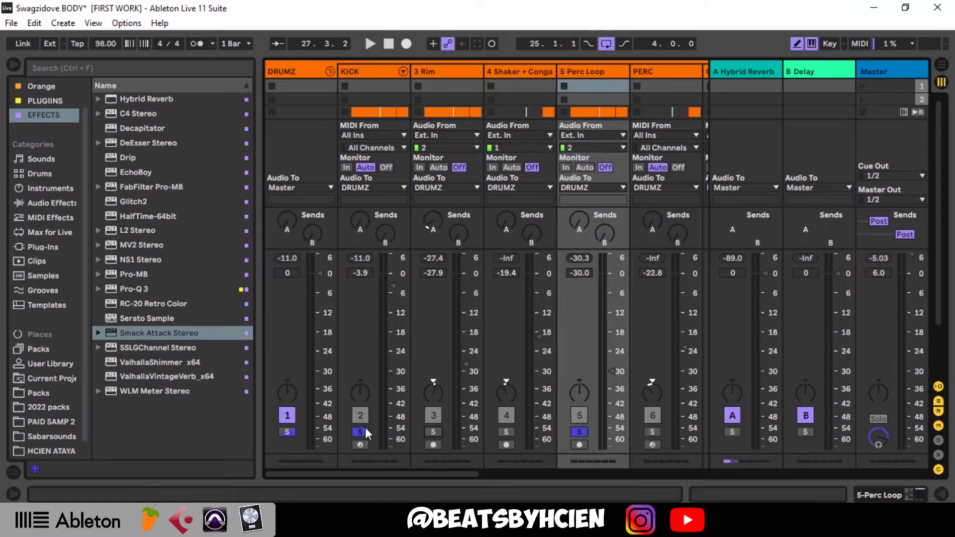
double_click(593, 76)
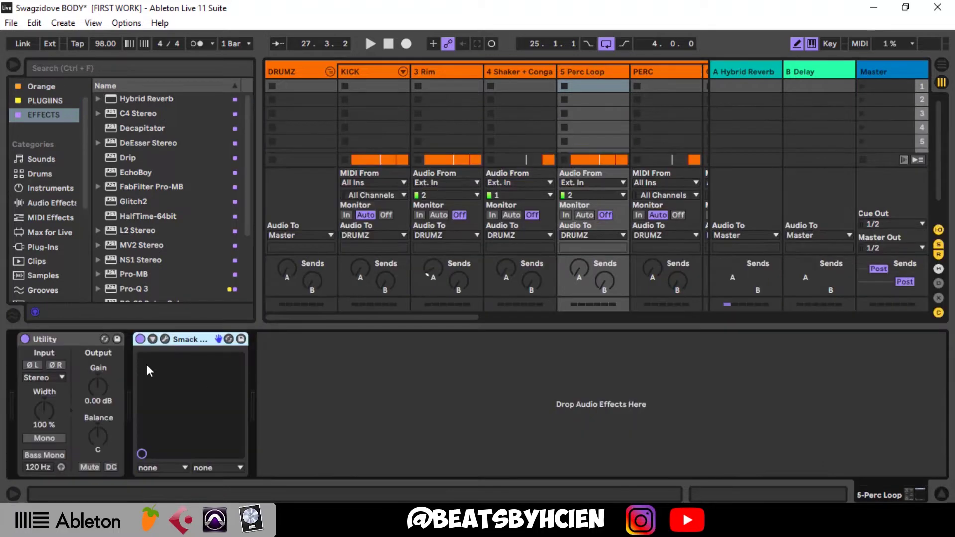
left_click(141, 339)
key("space")
key("ctrl+alt+l")
key("space")
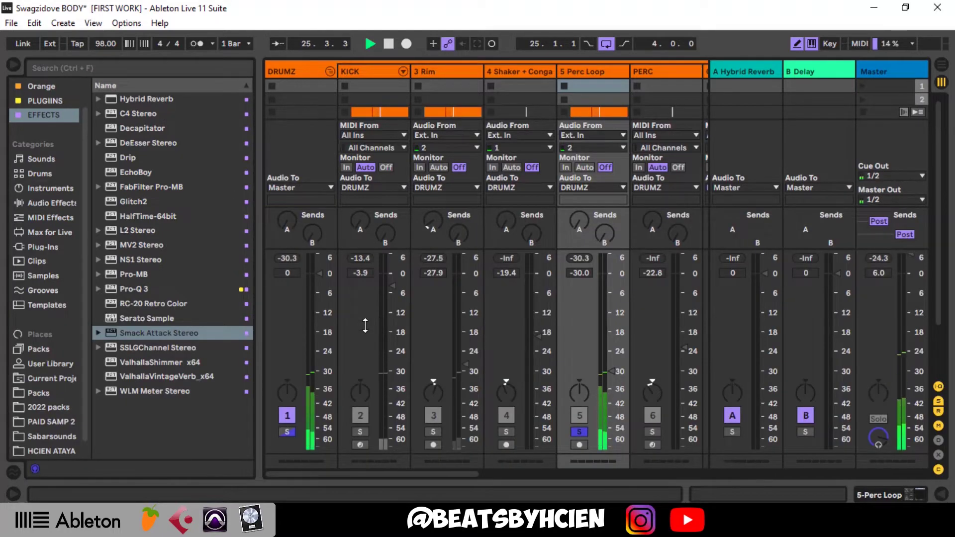
key("space")
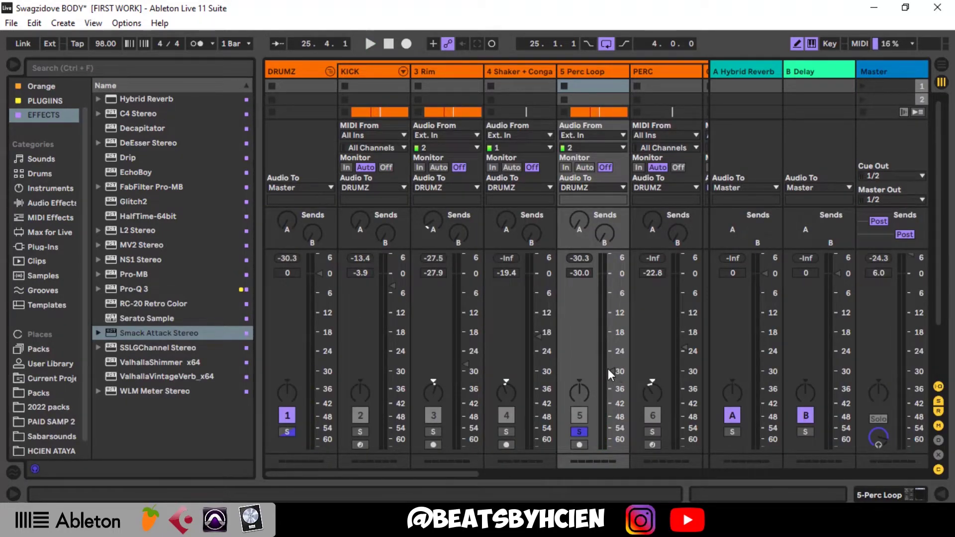
Raise the 5 Perc Loop track's volume to -25.5 dB, soloing the KICK alongside it to judge the balance during playback.
key("space")
left_click_drag(613, 371, 611, 358)
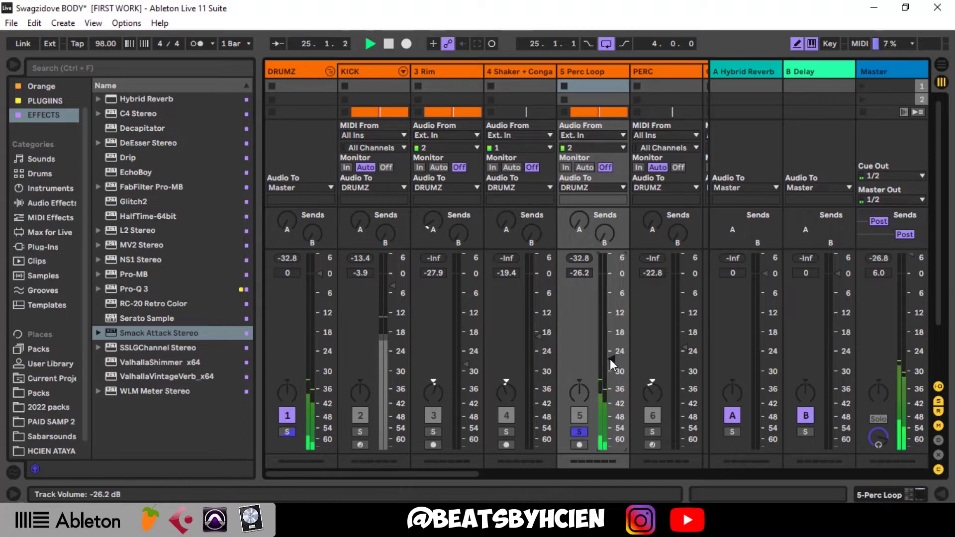
left_click(362, 431)
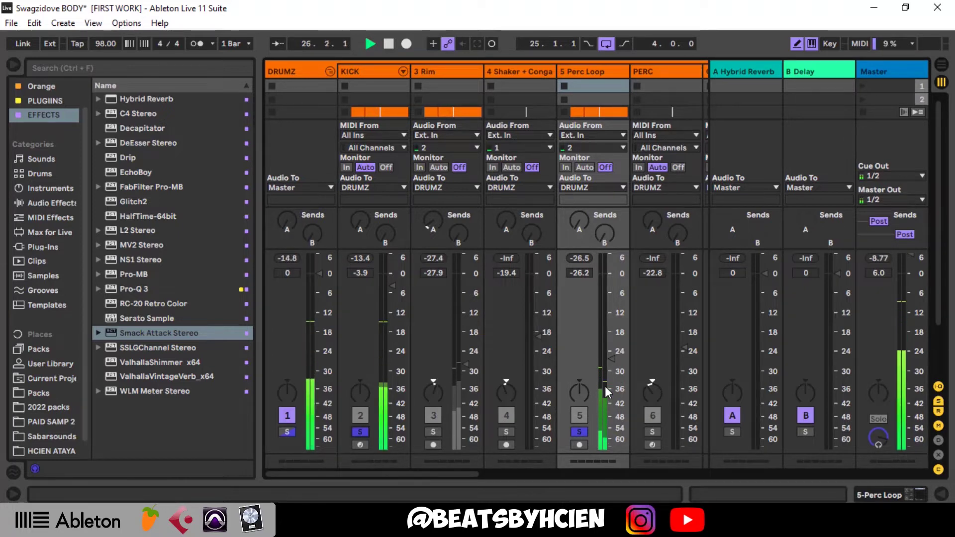
left_click_drag(610, 358, 610, 355)
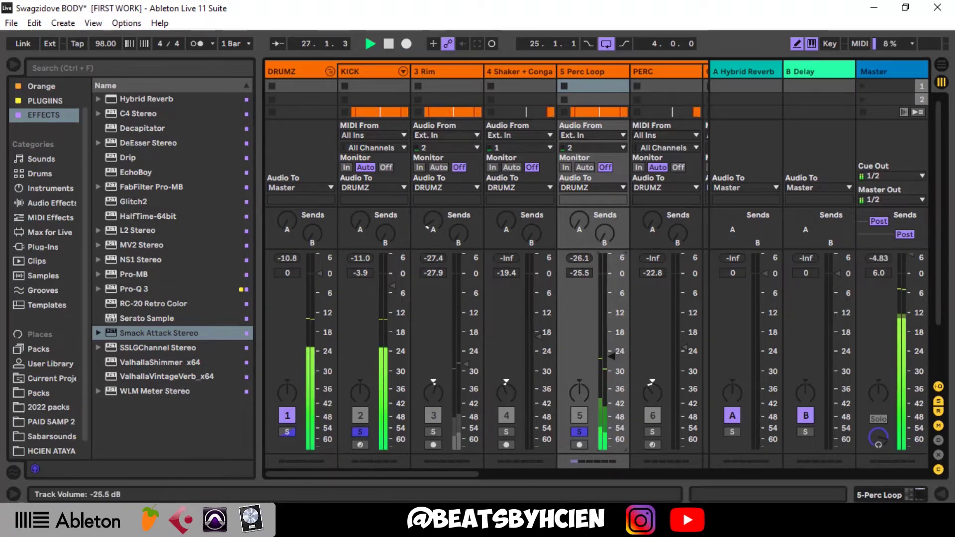
Solo the 3 Rim track with the kick and percussion loop, and lower its volume to -28.8 dB.
left_click(436, 429)
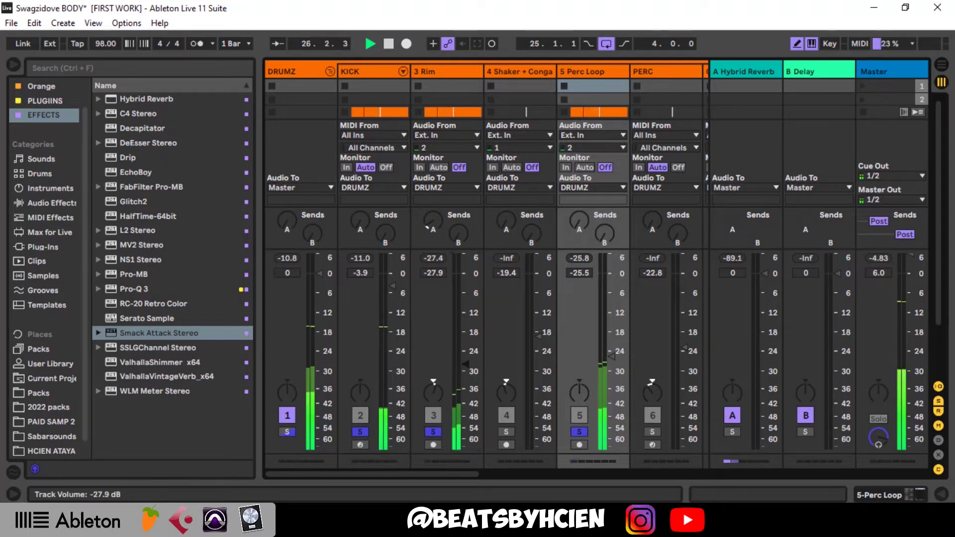
left_click_drag(464, 365, 465, 367)
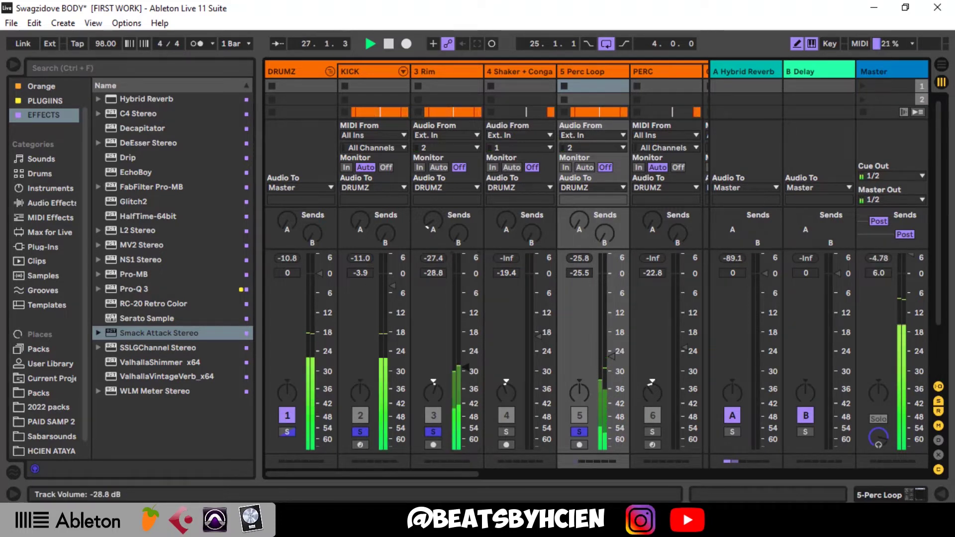
key("space")
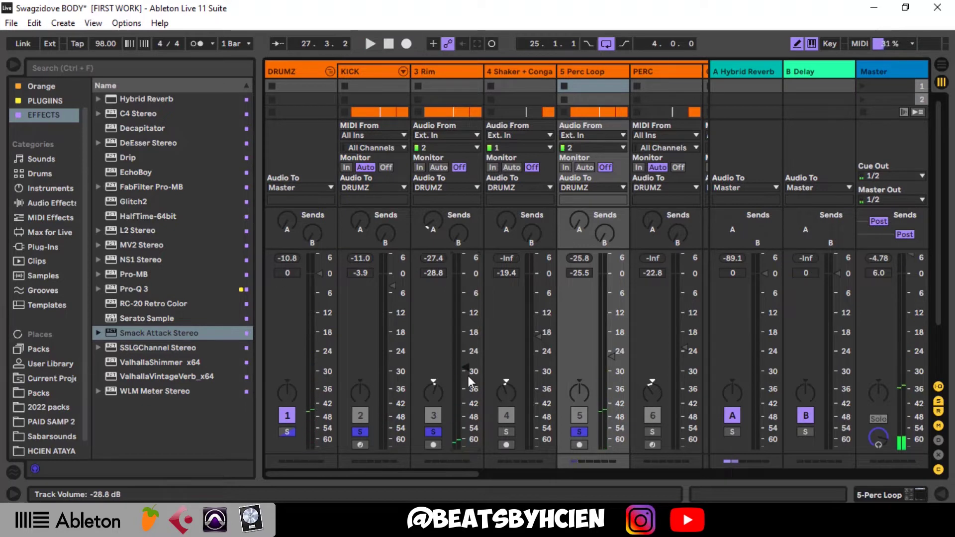
Pan the 5 Perc Loop track slightly off centre and play it together with the kick and rim.
left_click_drag(442, 474, 483, 476)
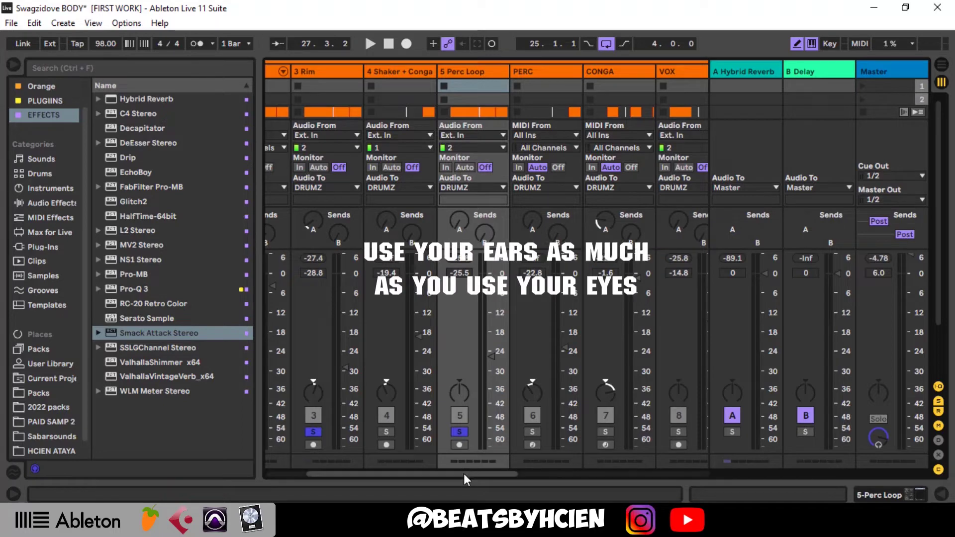
key("space")
left_click_drag(463, 474, 494, 481)
left_click_drag(420, 474, 395, 473)
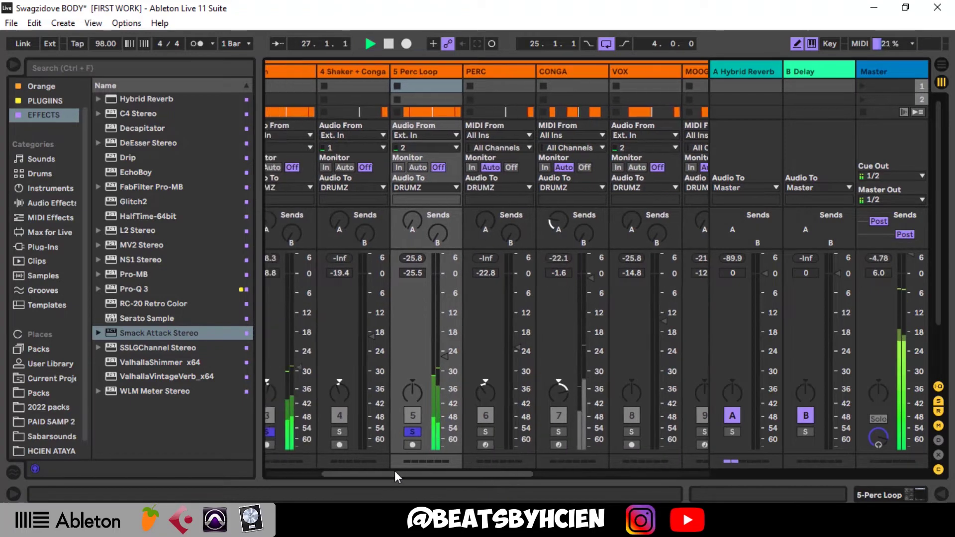
left_click(321, 432)
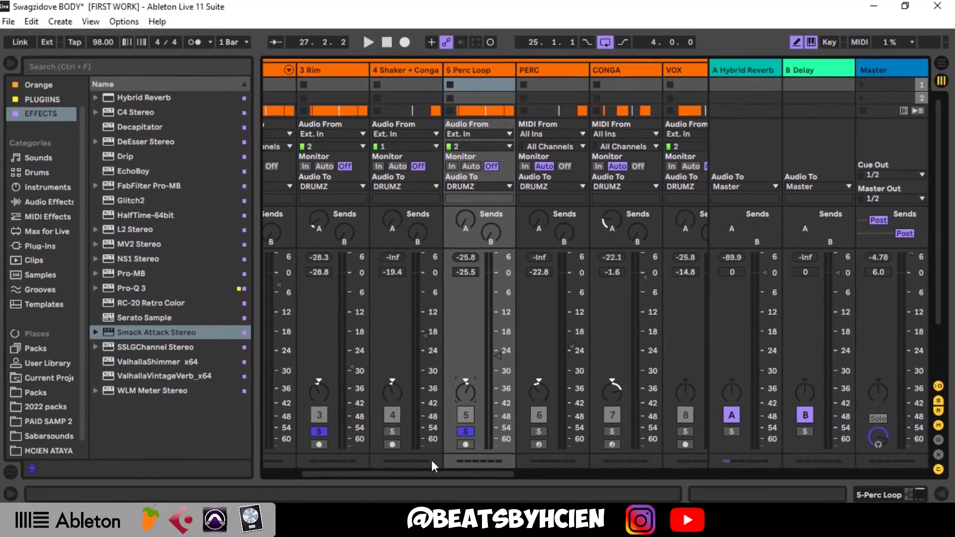
key("space")
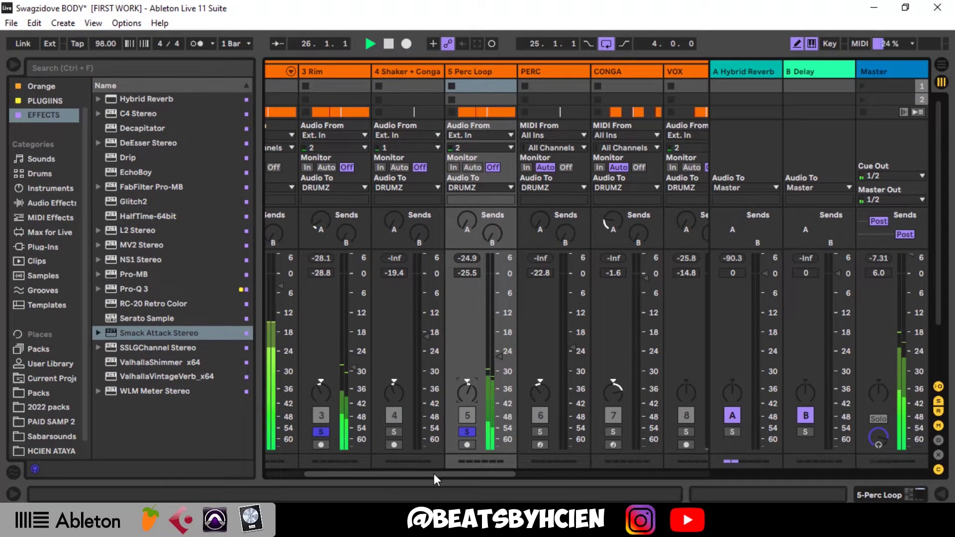
Solo the CONGA track during playback, lower its volume to -15.0 dB and bring its pan closer to centre.
left_click_drag(434, 474, 473, 471)
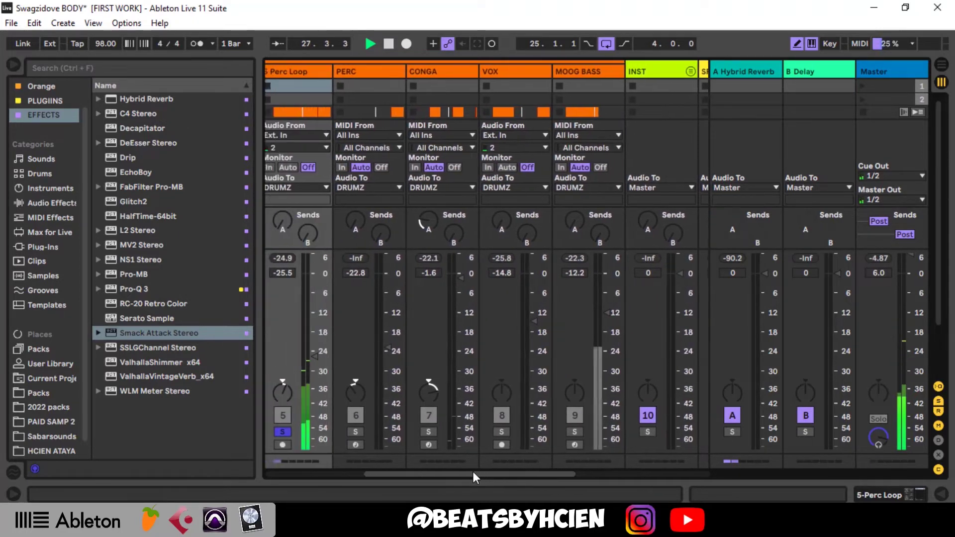
left_click(429, 432)
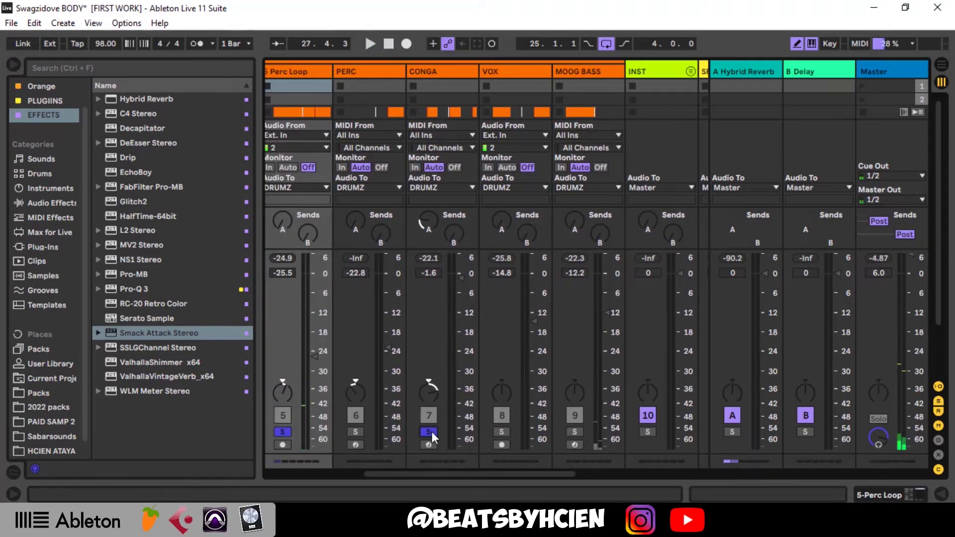
key("space")
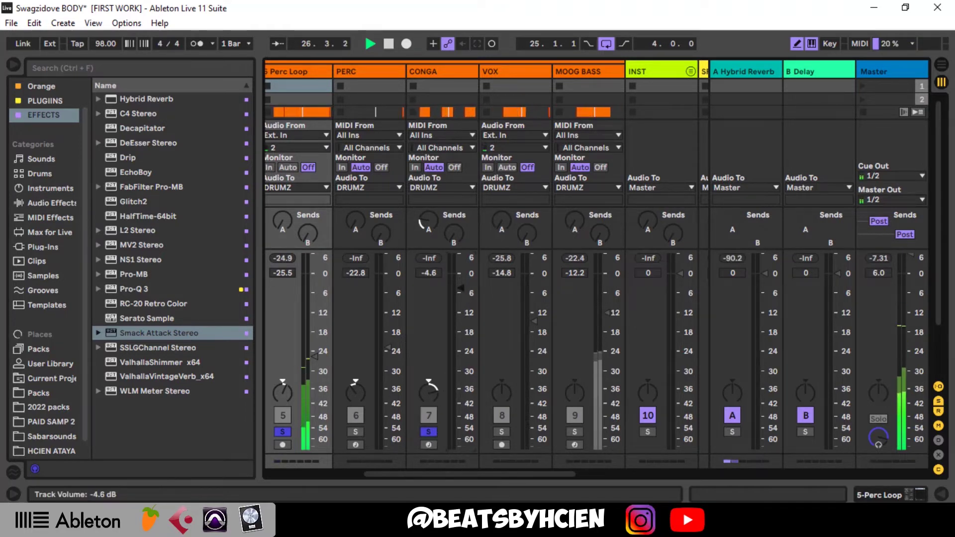
left_click_drag(460, 288, 460, 294)
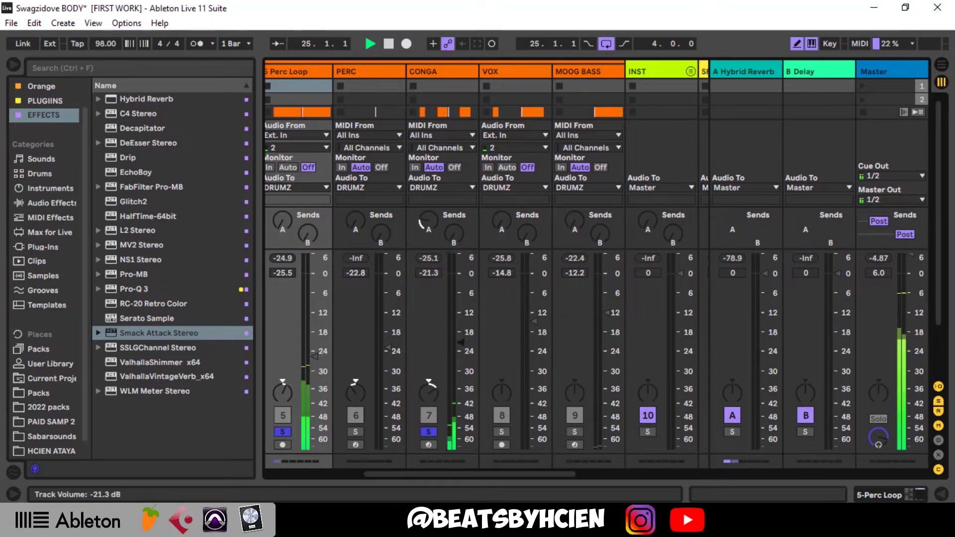
left_click_drag(460, 342, 460, 342)
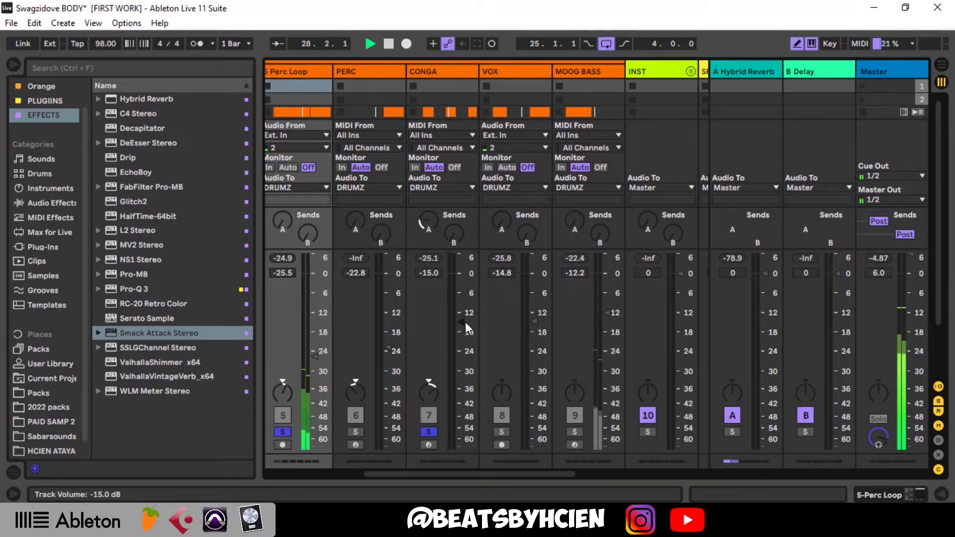
Stop playback and add an EQ Eight after the Tuner on the CONGA track.
key("space")
double_click(448, 74)
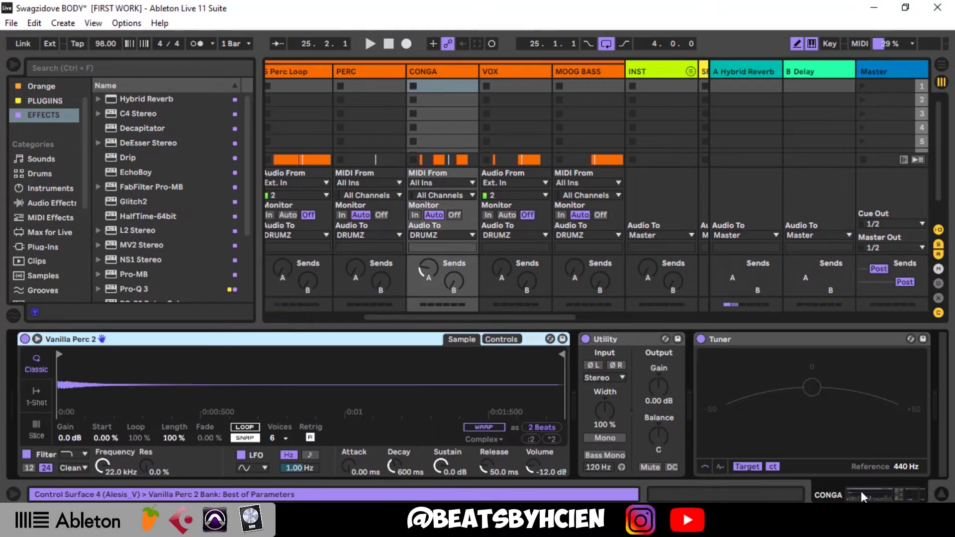
left_click_drag(865, 497, 910, 498)
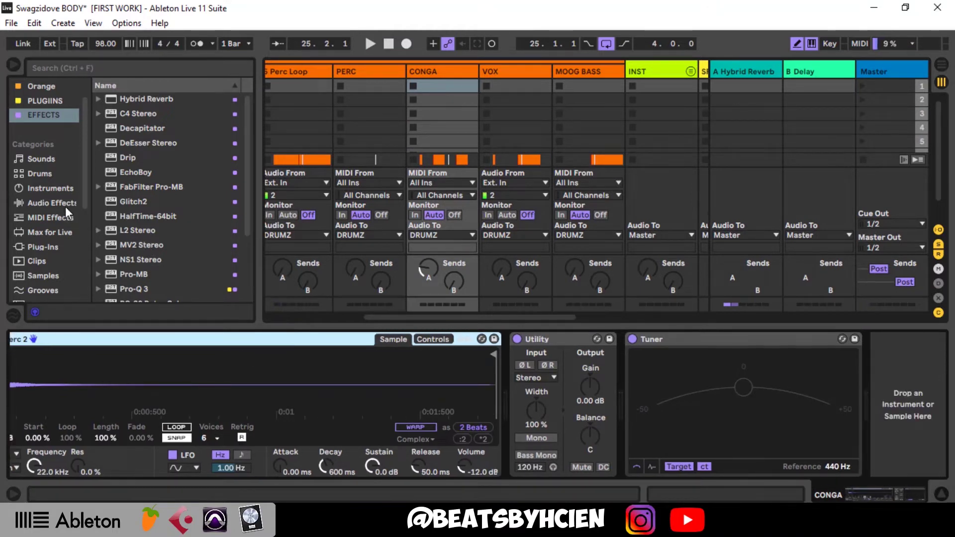
left_click(51, 202)
left_click_drag(145, 187, 923, 405)
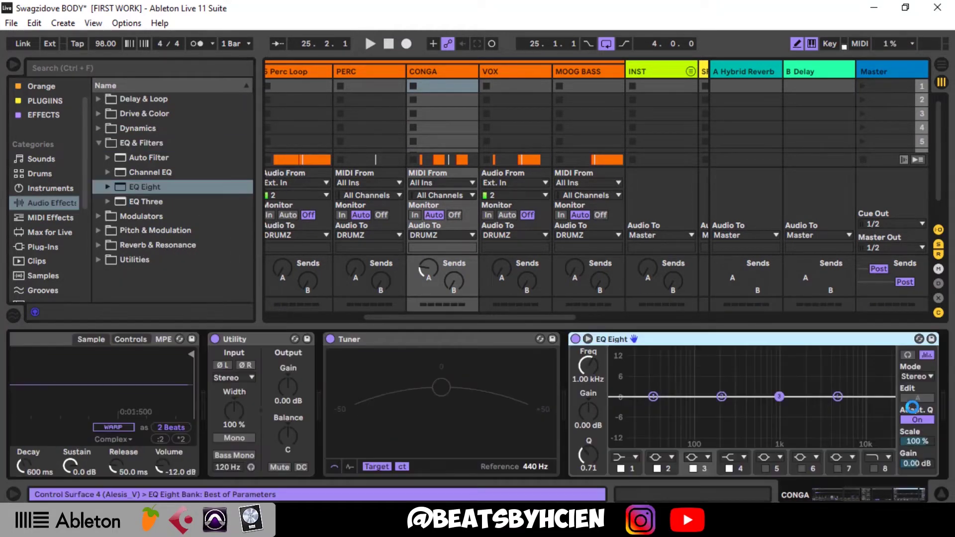
Make band 1 of the CONGA's EQ Eight a low cut filter at 138 Hz, checking against playback.
left_click(626, 458)
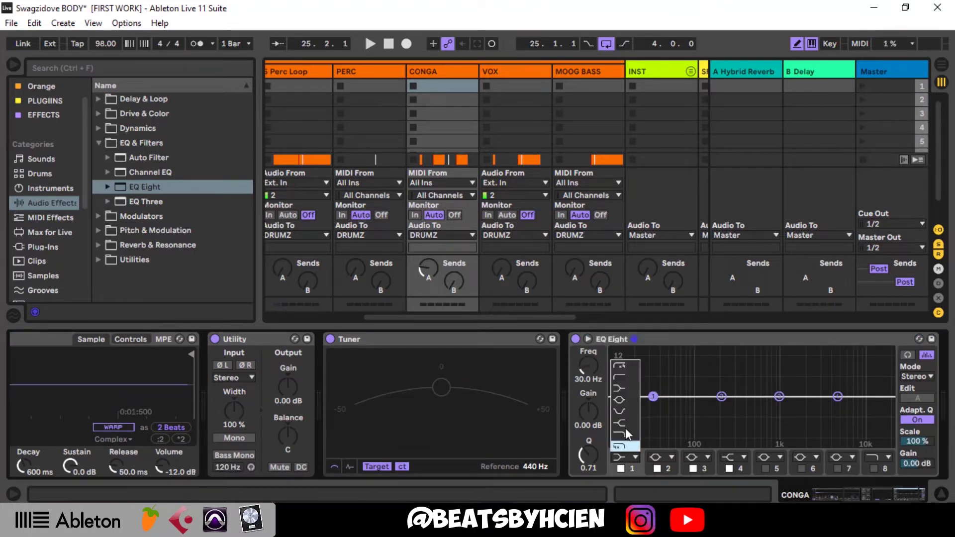
left_click(620, 376)
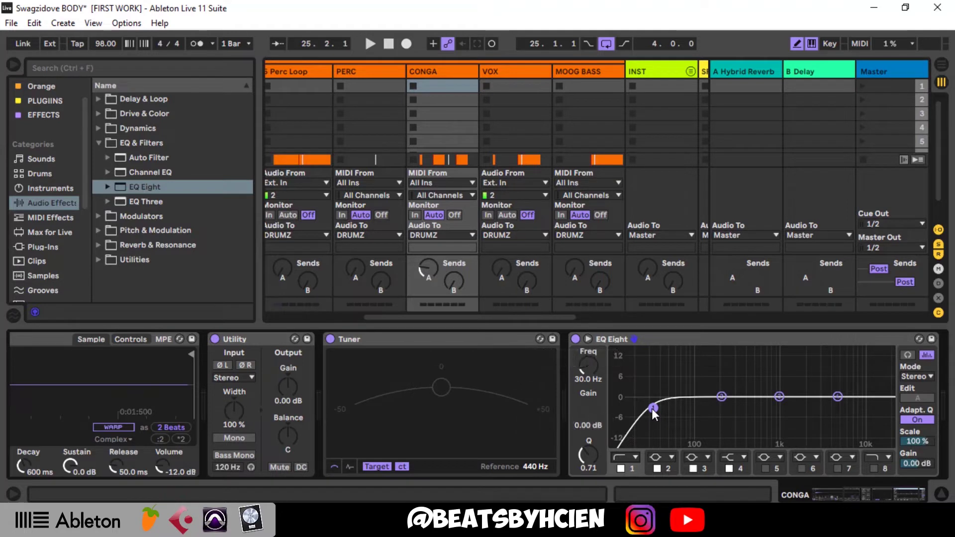
left_click_drag(653, 409, 689, 411)
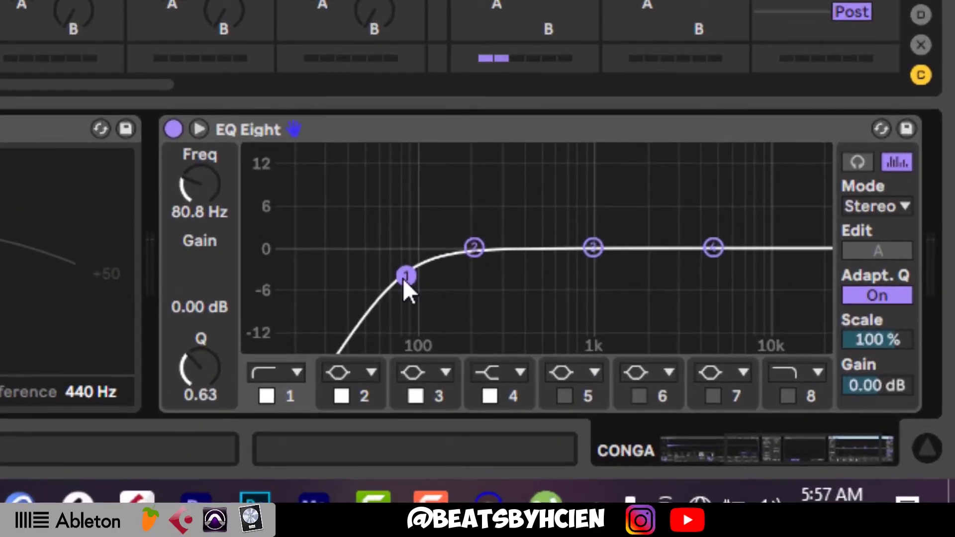
left_click_drag(404, 281, 458, 277)
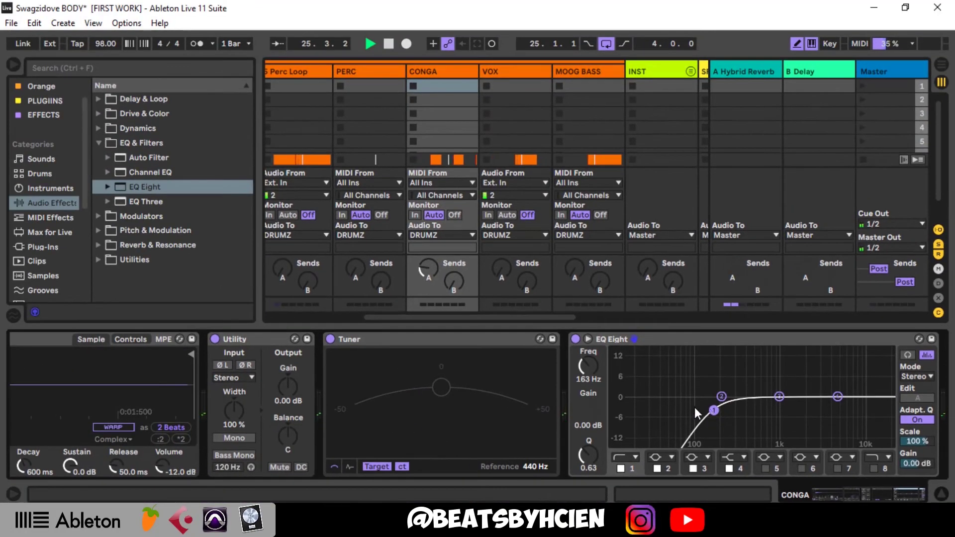
left_click_drag(718, 408, 707, 410)
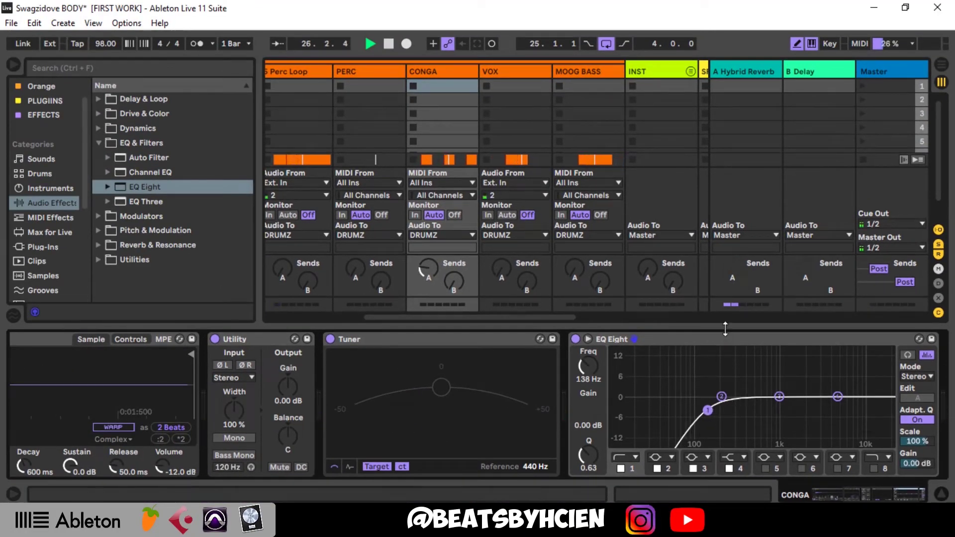
Inspect the Delay device's settings on the B Delay return track.
left_click_drag(849, 499, 868, 500)
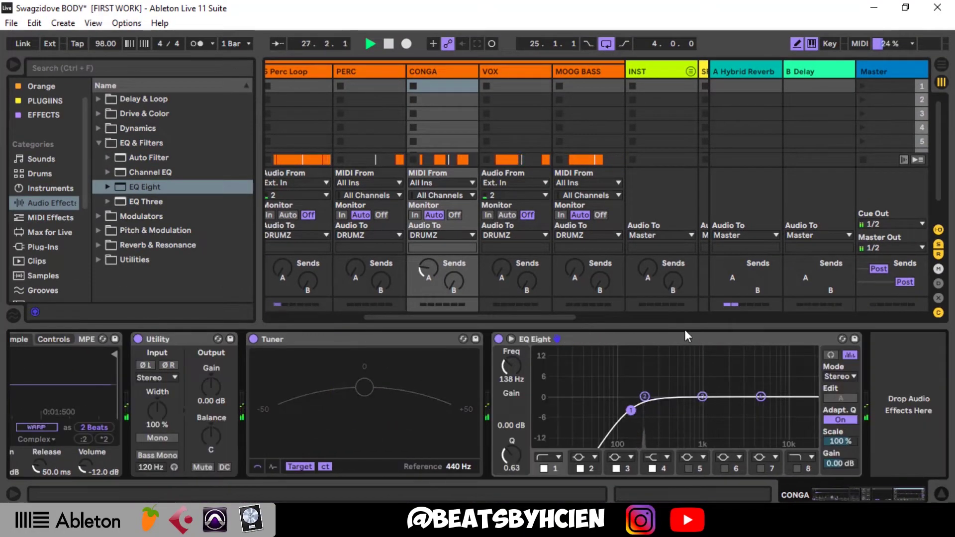
left_click_drag(685, 330, 582, 351)
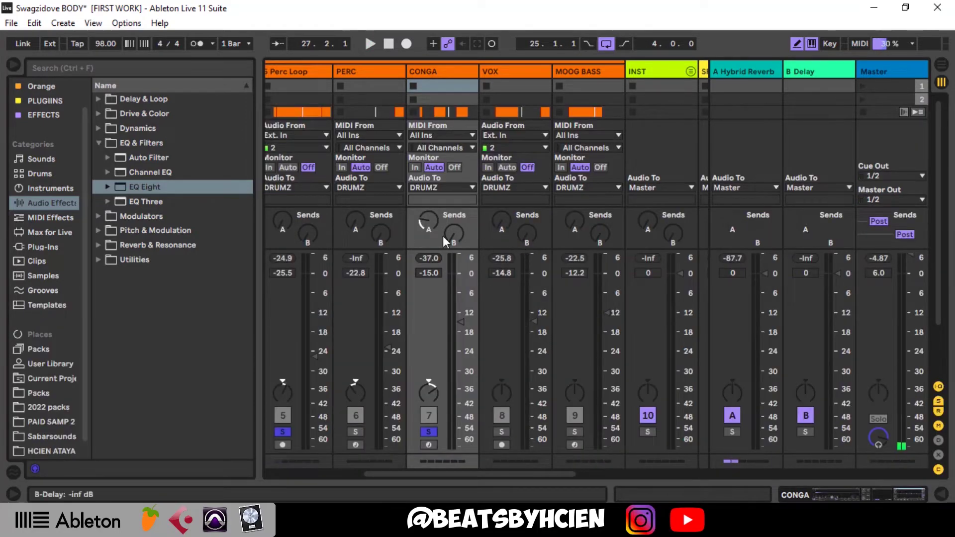
double_click(798, 122)
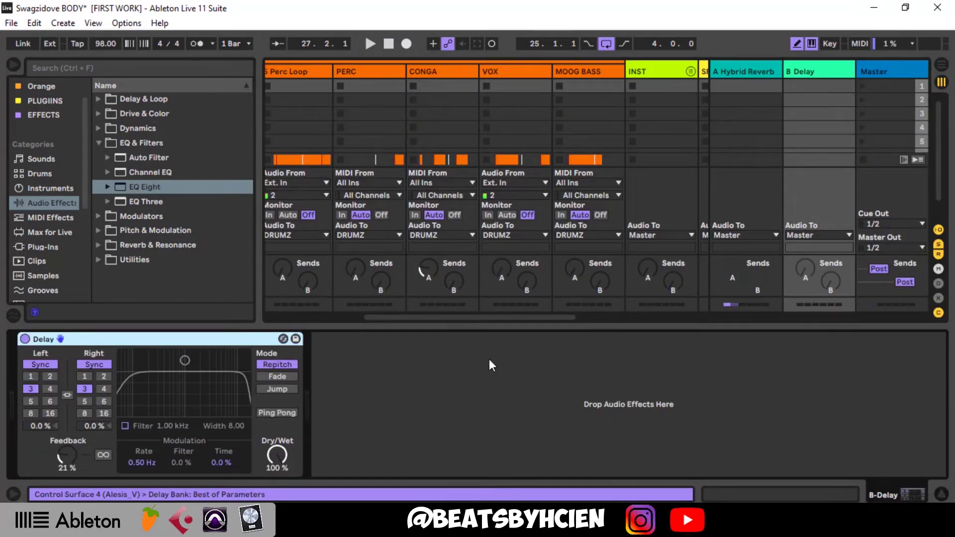
left_click_drag(499, 337, 497, 358)
Add a Delay after the EQ Eight on the CONGA track, with both channels synced to 2 sixteenths and Dry/Wet at 33%.
double_click(433, 68)
key("space")
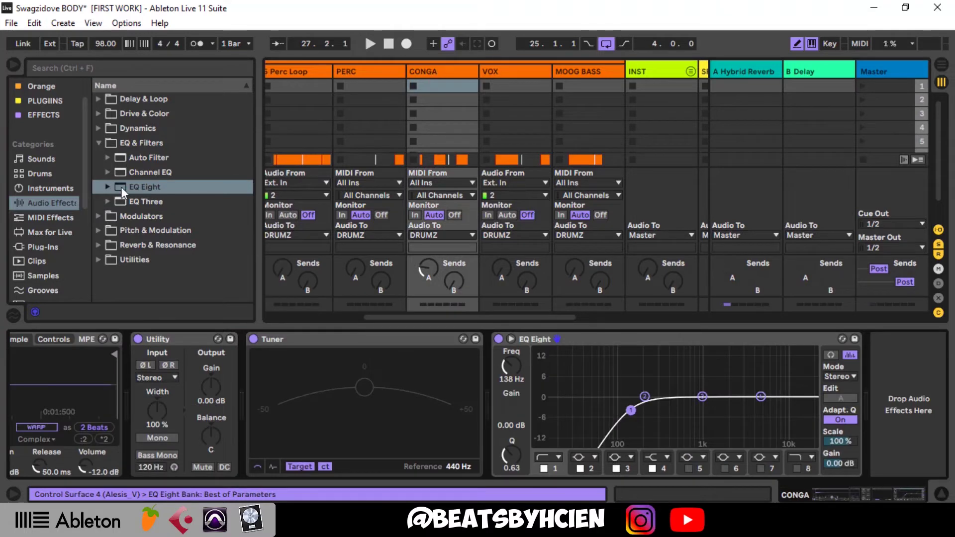
left_click(740, 388)
left_click(739, 377)
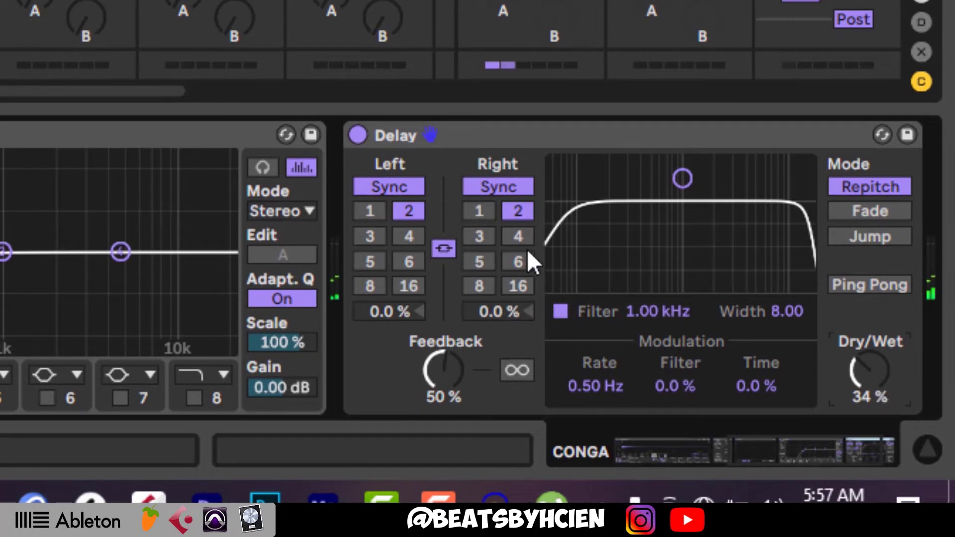
scroll(875, 369, "down", 1)
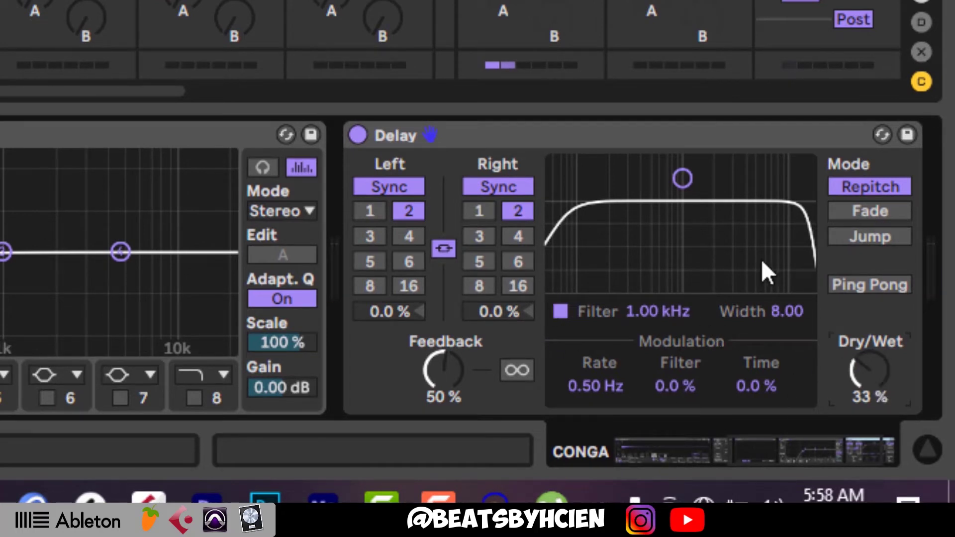
Narrow the CONGA Delay's filter to 1.25 kHz with a width of 5.42, comparing it switched off and on.
mouse_move(696, 193)
left_mouse_down()
mouse_move(777, 212)
mouse_move(753, 196)
mouse_move(695, 199)
mouse_move(690, 208)
left_mouse_up()
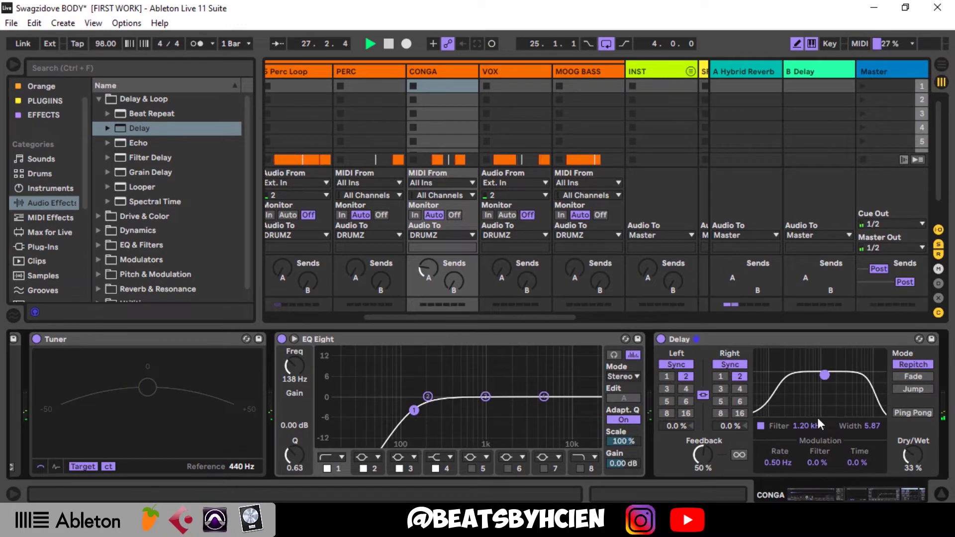
key("space")
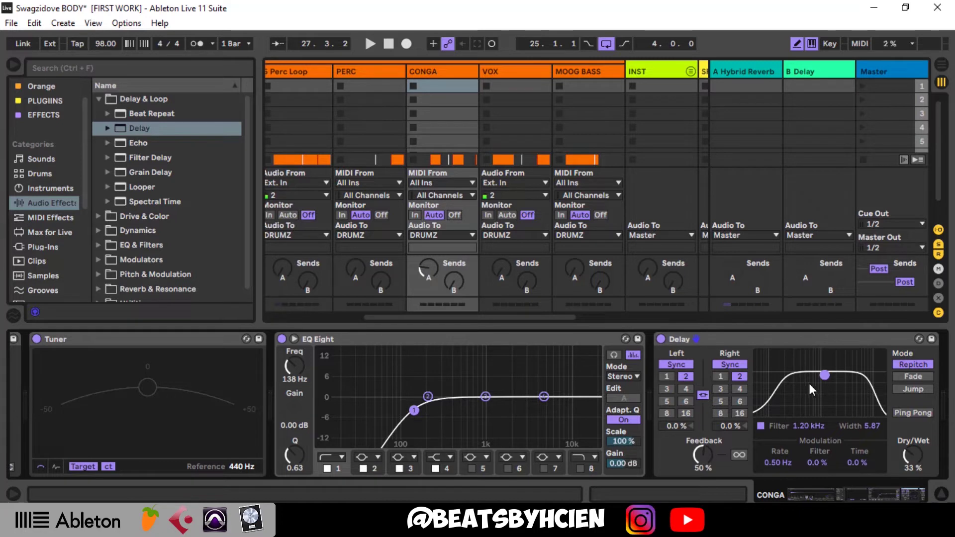
left_click(761, 426)
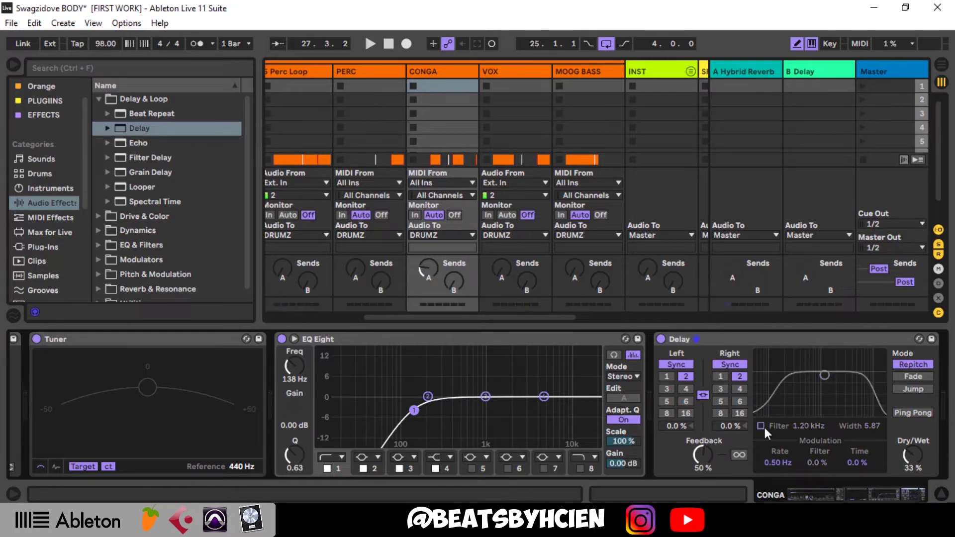
left_click(764, 428)
key("space")
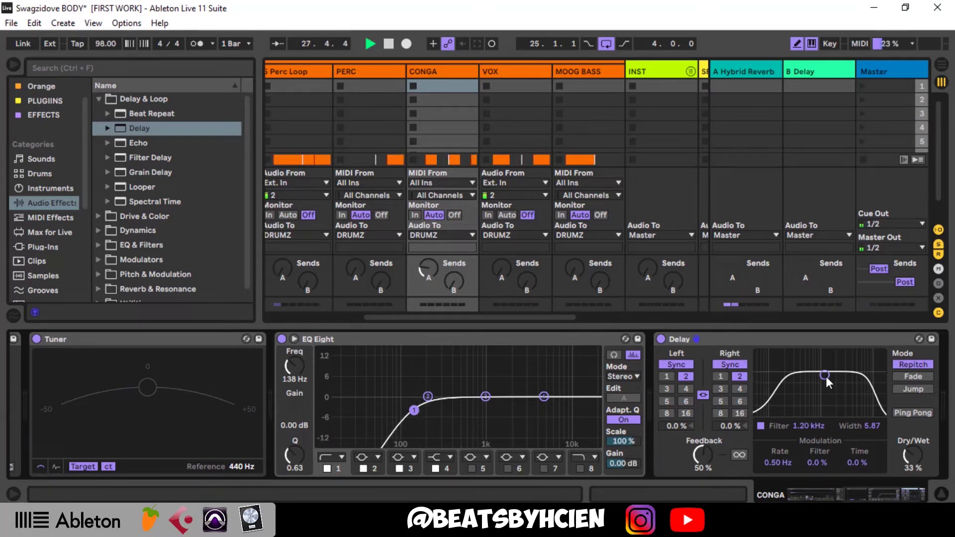
left_click_drag(825, 376, 826, 378)
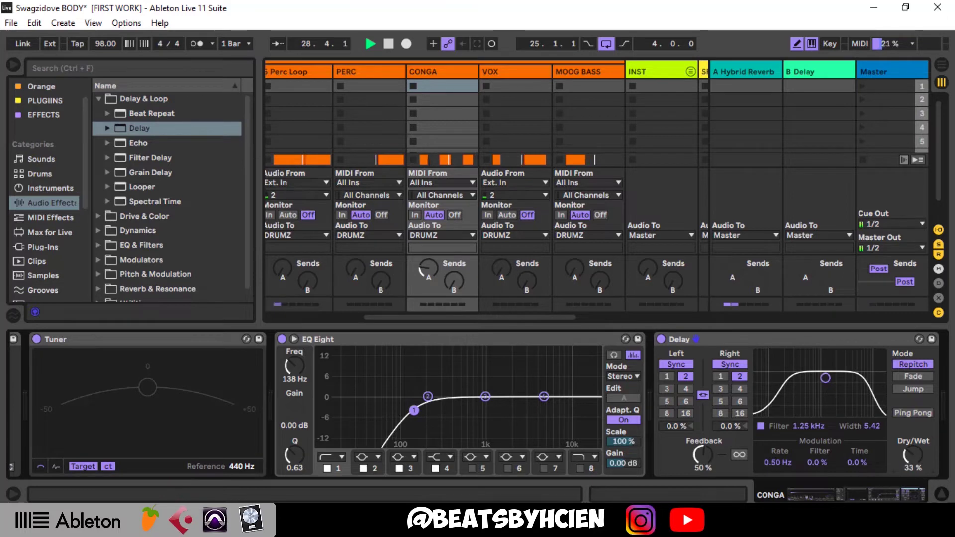
key("ctrl+alt+l")
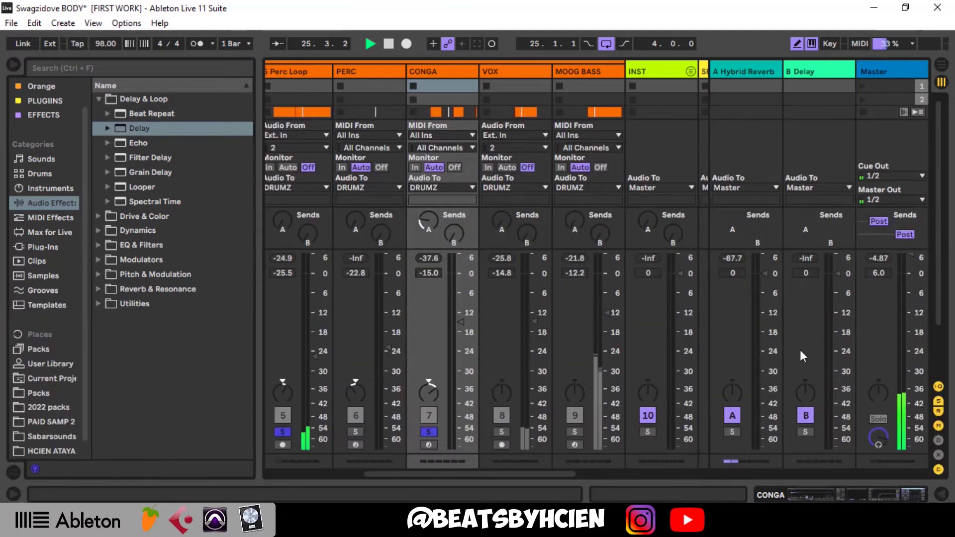
Solo the VOX track and lower its volume to -27.2 dB, balancing it against playback.
left_click(500, 433)
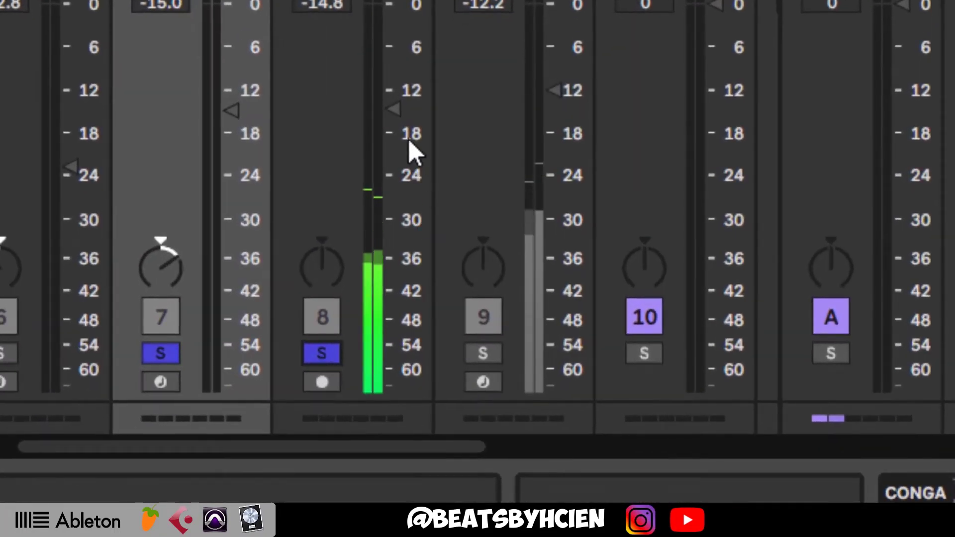
left_click_drag(428, 176, 385, 270)
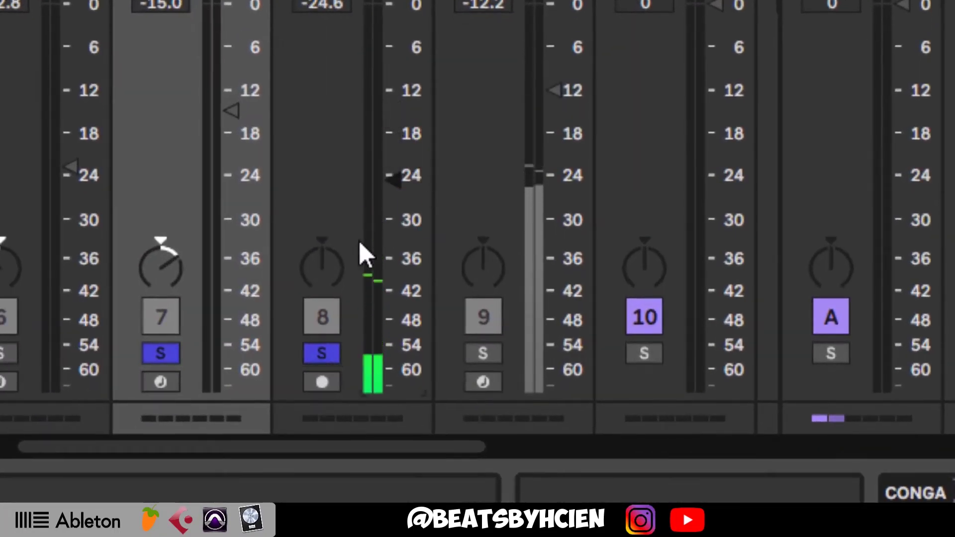
left_click_drag(383, 192, 391, 220)
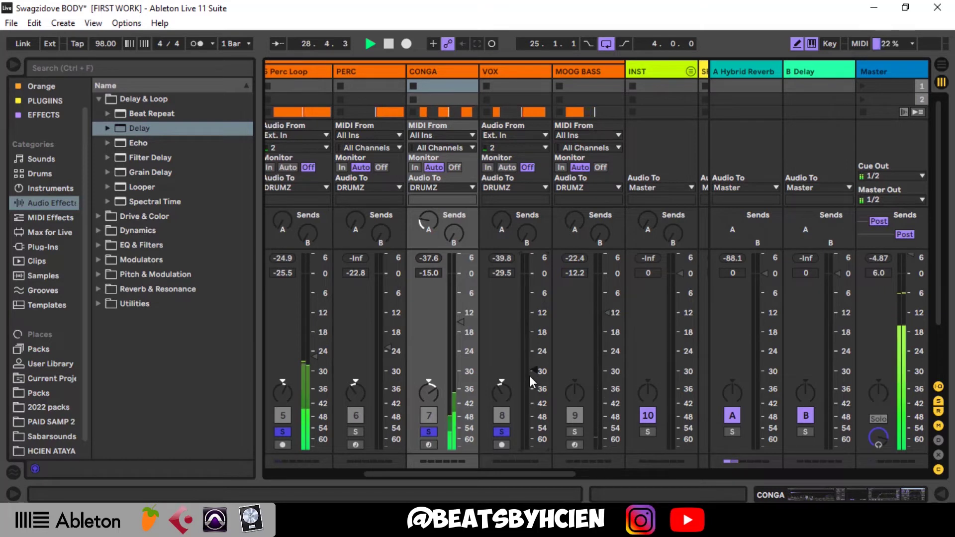
left_click_drag(530, 375, 532, 361)
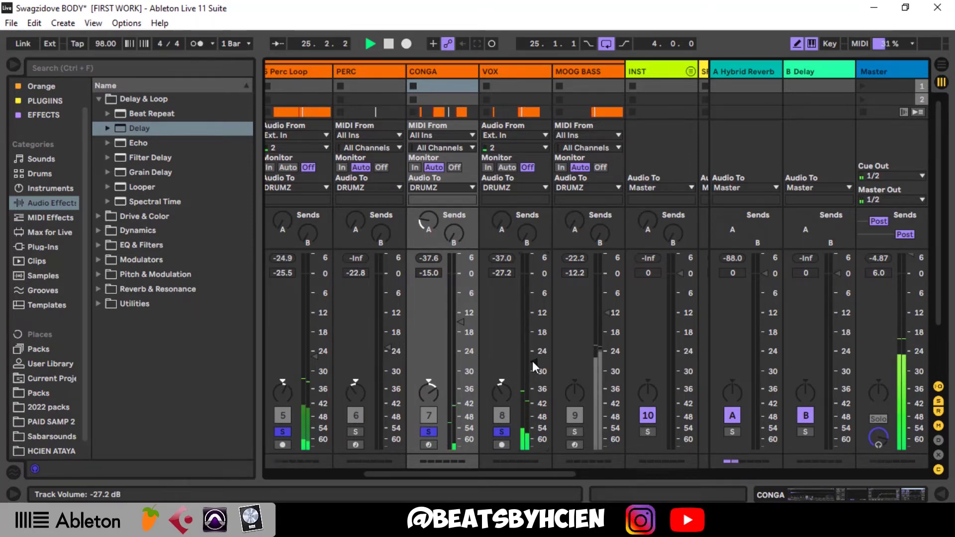
Solo the MOOG BASS track and lower its volume to -27.6 dB, checking against playback.
left_click(576, 431)
key("space")
left_click_drag(613, 326, 607, 369)
key("space")
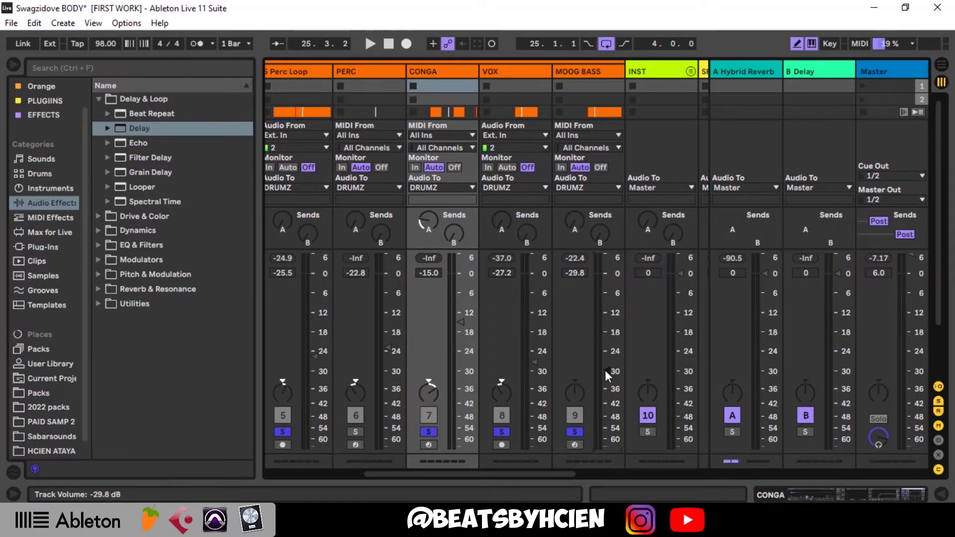
left_click_drag(605, 370, 606, 364)
key("space")
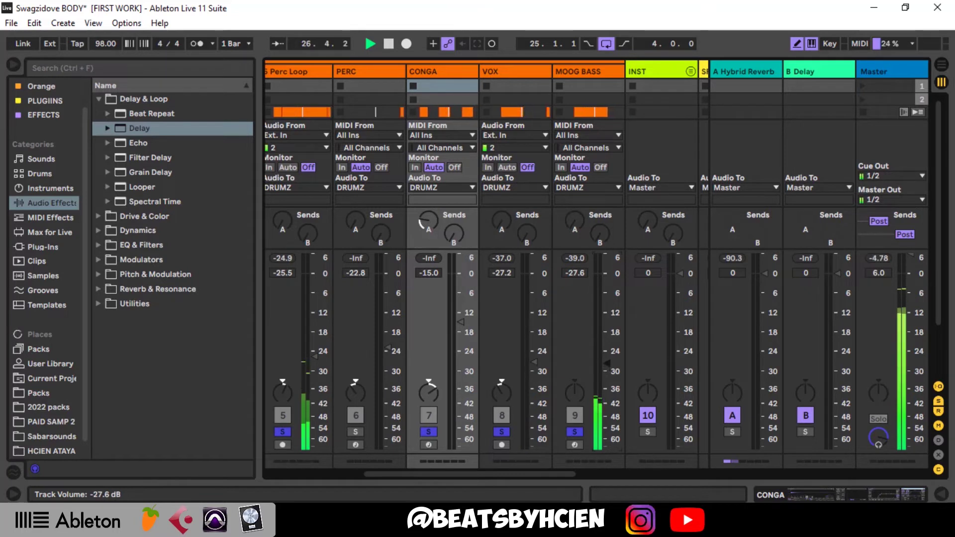
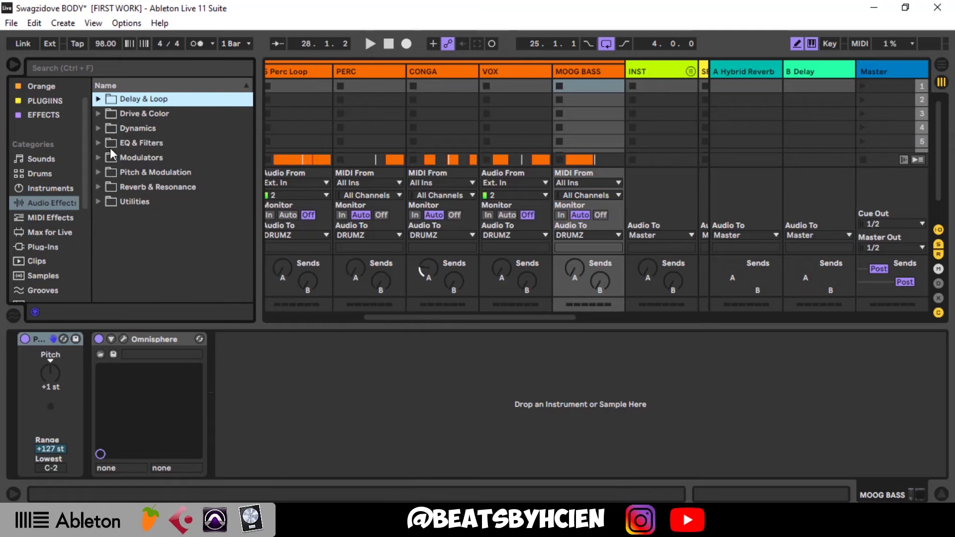
Add a Compressor from the Dynamics effects after Omnisphere on the MOOG BASS track.
left_click(99, 129)
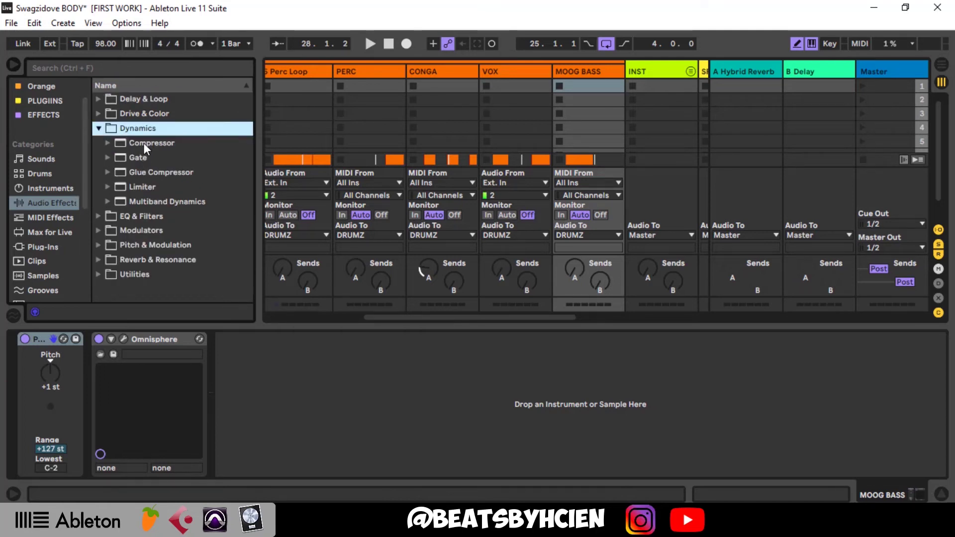
left_click(154, 172)
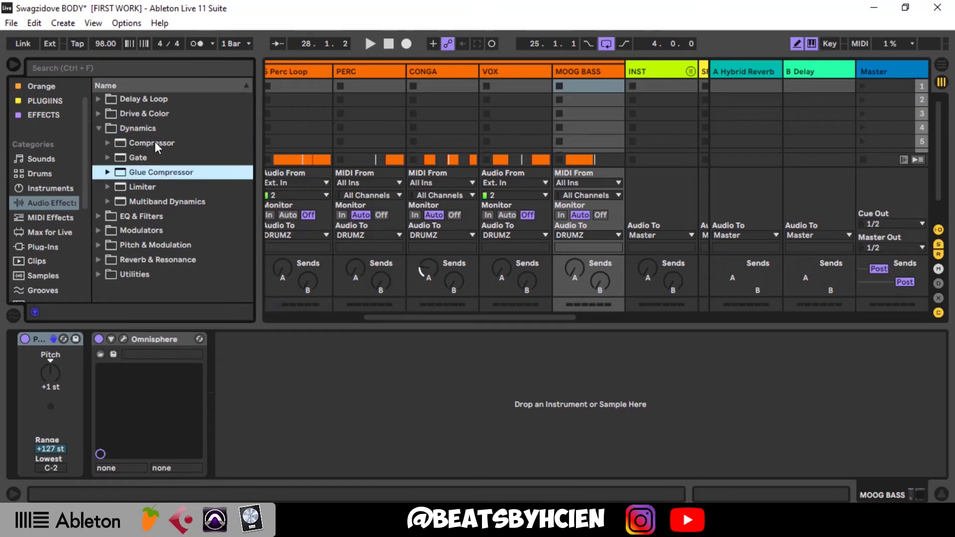
left_click(154, 143)
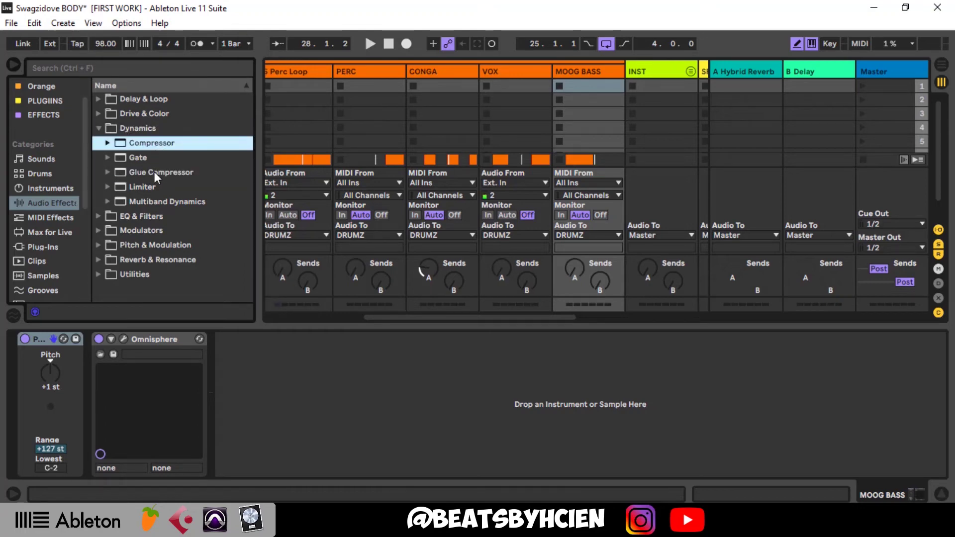
key("Return")
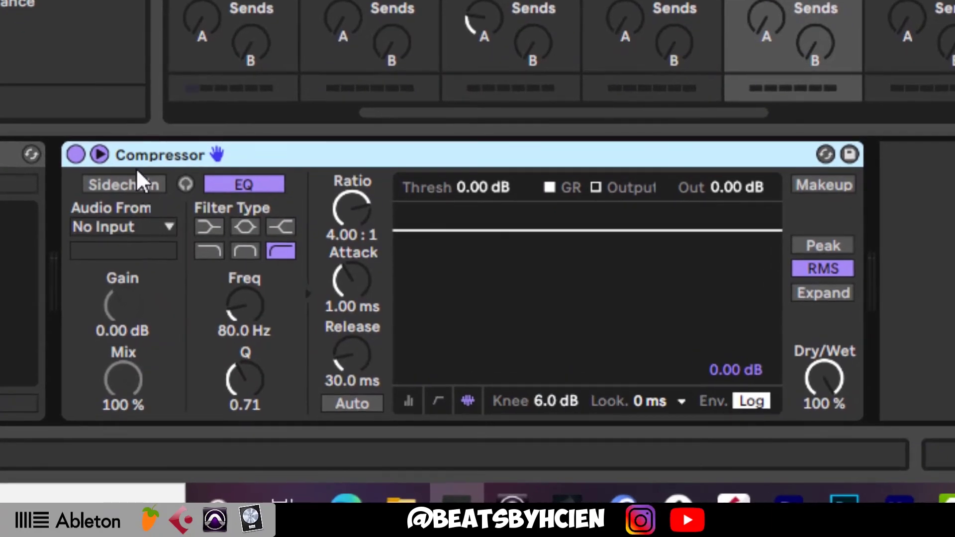
Enable sidechaining on the MOOG BASS Compressor with KICK as its audio source.
left_click(156, 235)
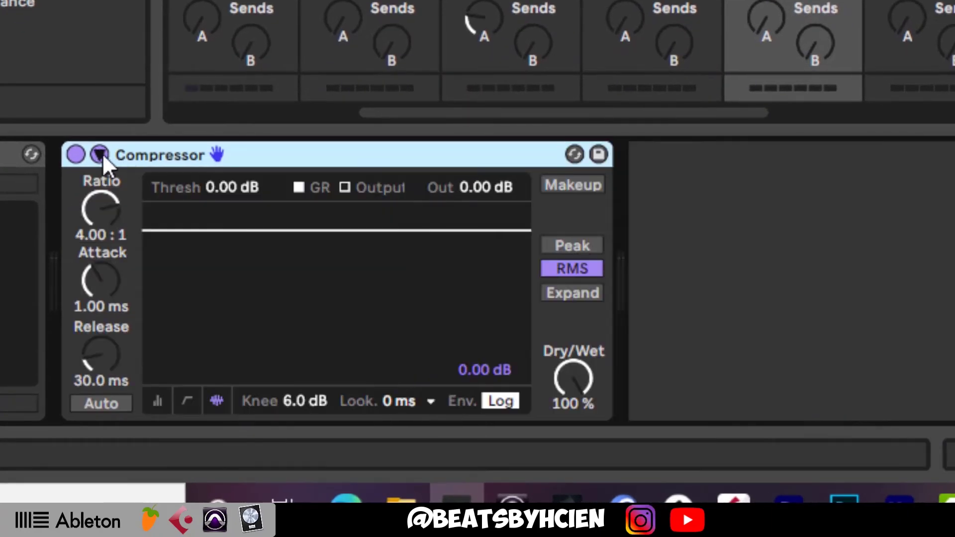
left_click(100, 155)
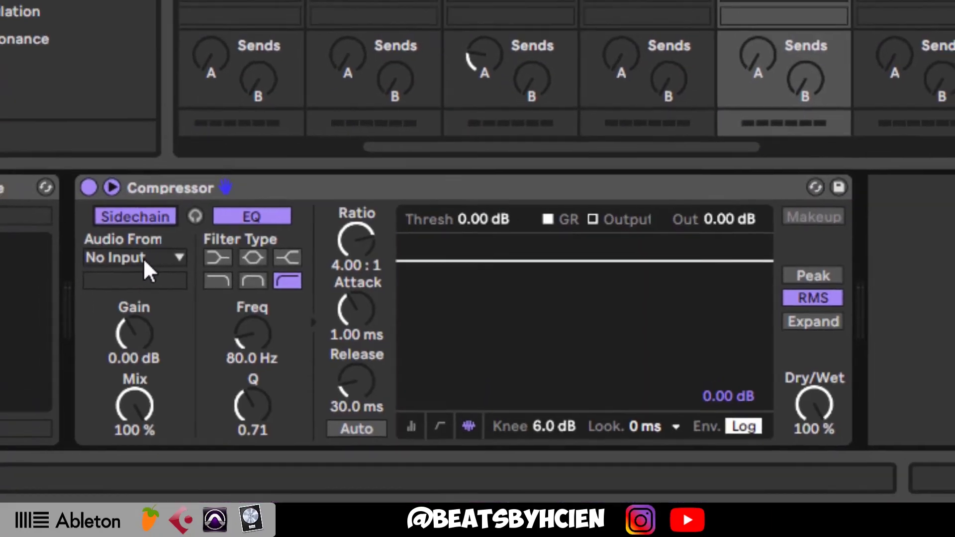
left_click(132, 227)
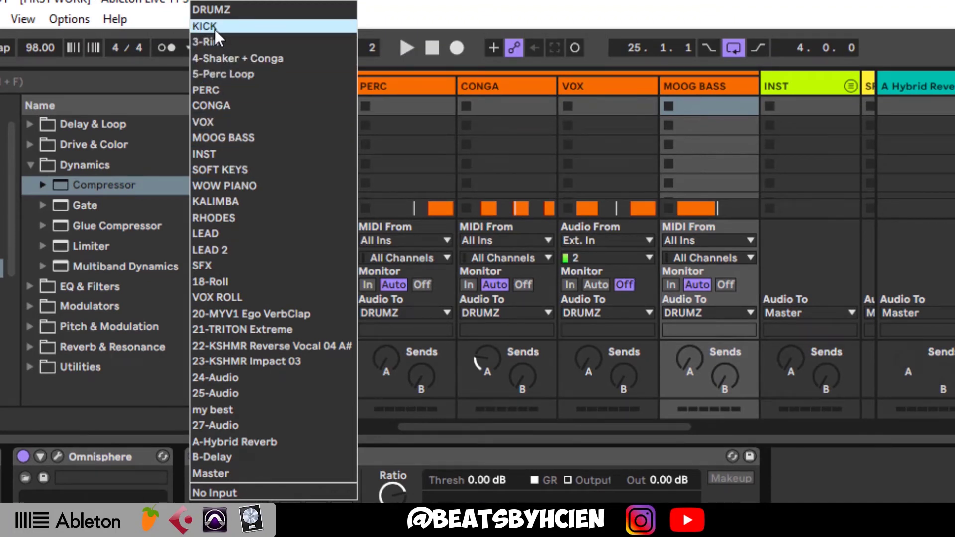
left_click(215, 29)
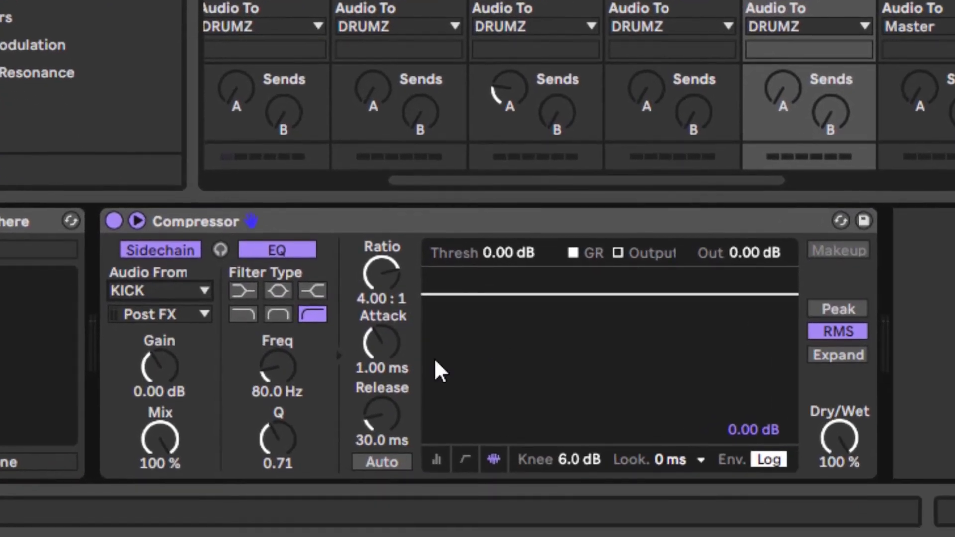
Switch the Compressor to its activity view, lower the threshold to -28.1 dB during playback, and check the levels in the mixer.
left_click(437, 461)
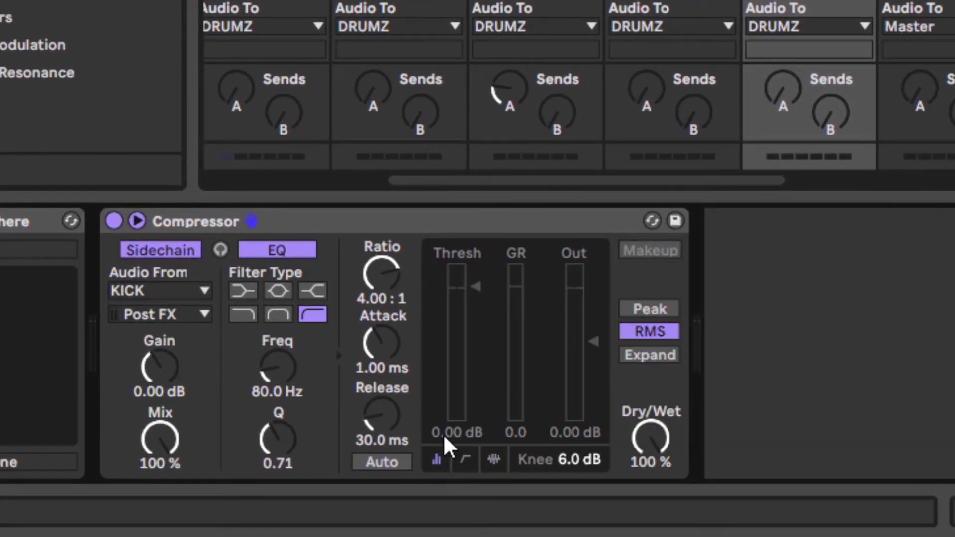
key("space")
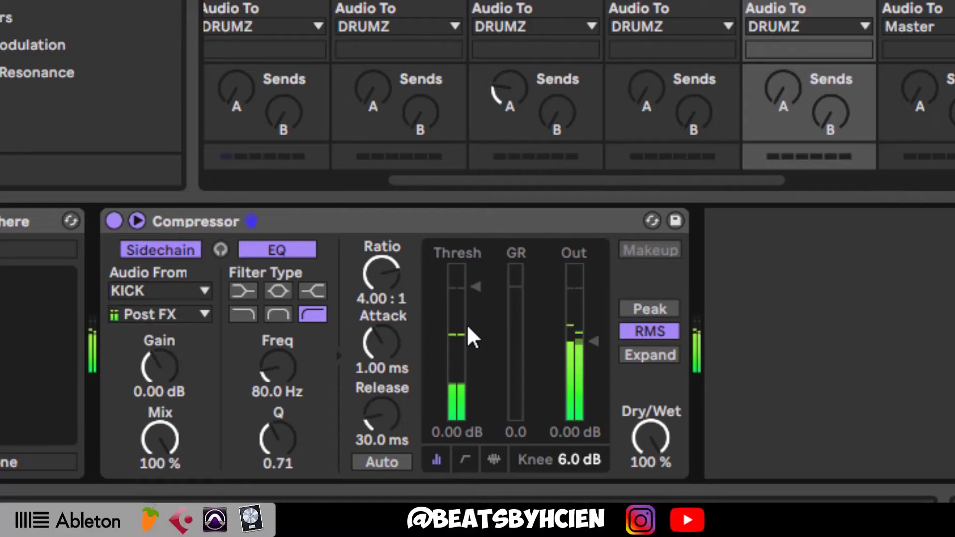
mouse_move(482, 292)
left_mouse_down()
mouse_move(470, 492)
mouse_move(470, 452)
left_mouse_up()
left_click_drag(473, 384, 474, 384)
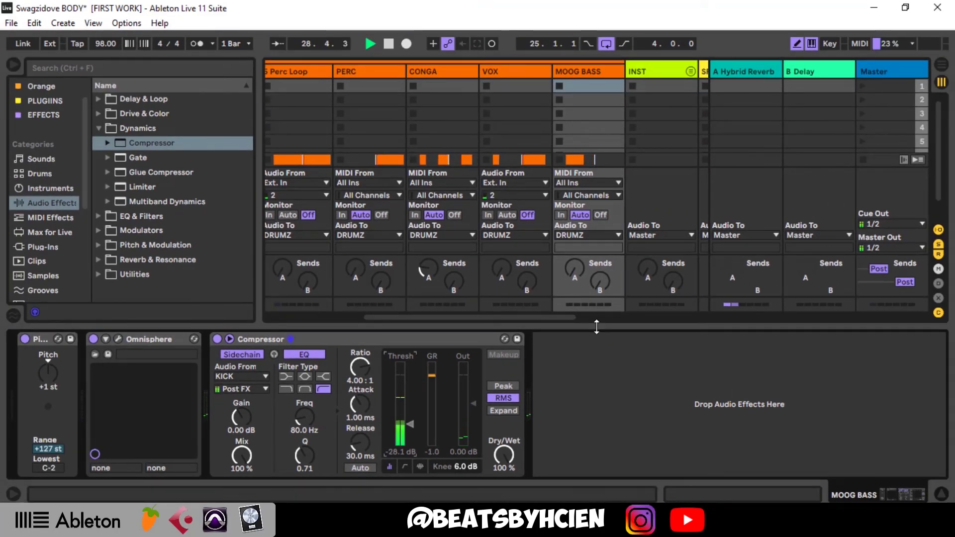
left_click_drag(597, 327, 597, 476)
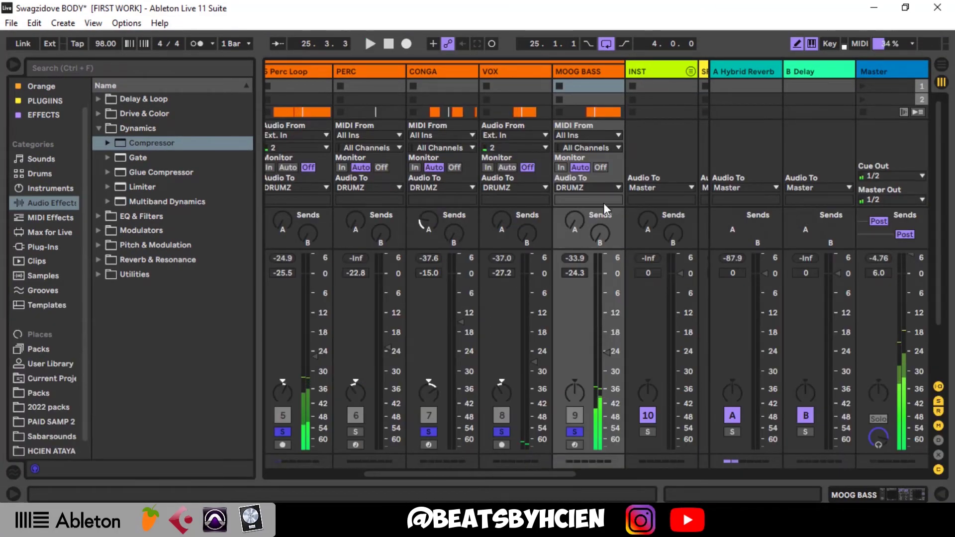
key("space")
Add Decapitator after the Compressor on the MOOG BASS track and load its DarkFat preset.
key("ctrl+alt+l")
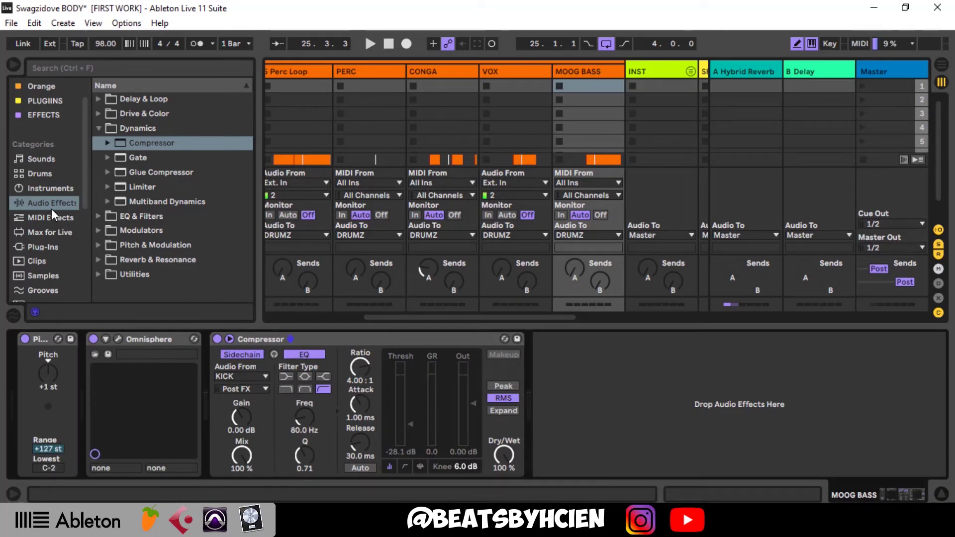
left_click(43, 115)
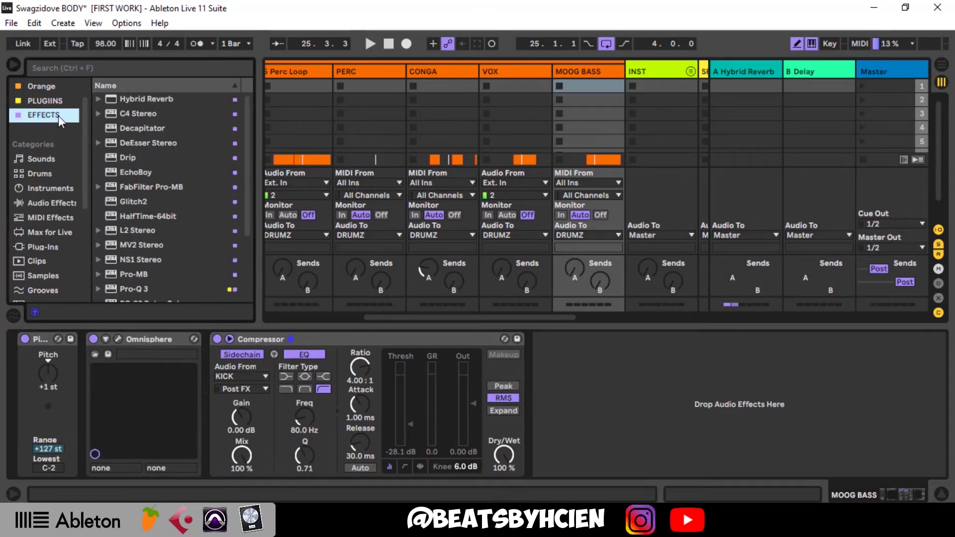
left_click_drag(144, 128, 508, 394)
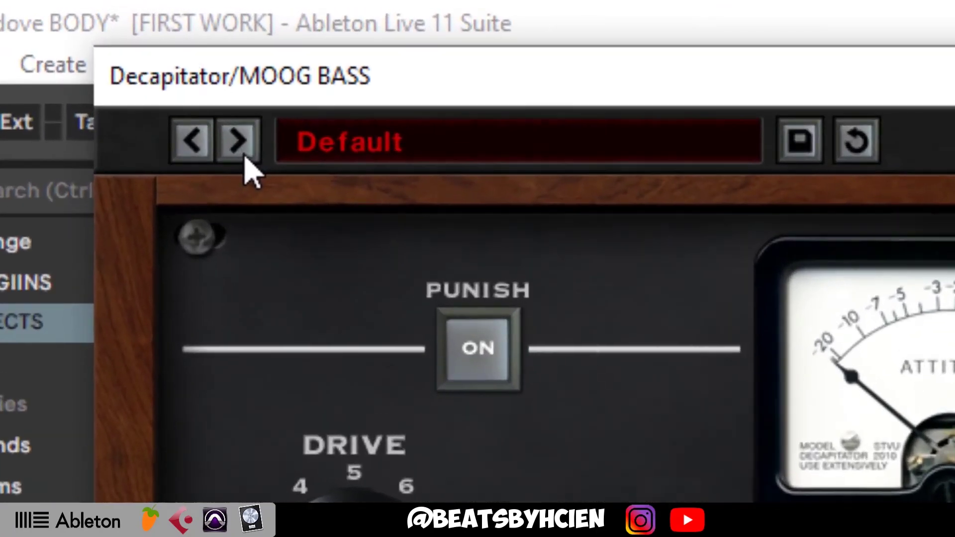
left_click(129, 50)
left_click(248, 150)
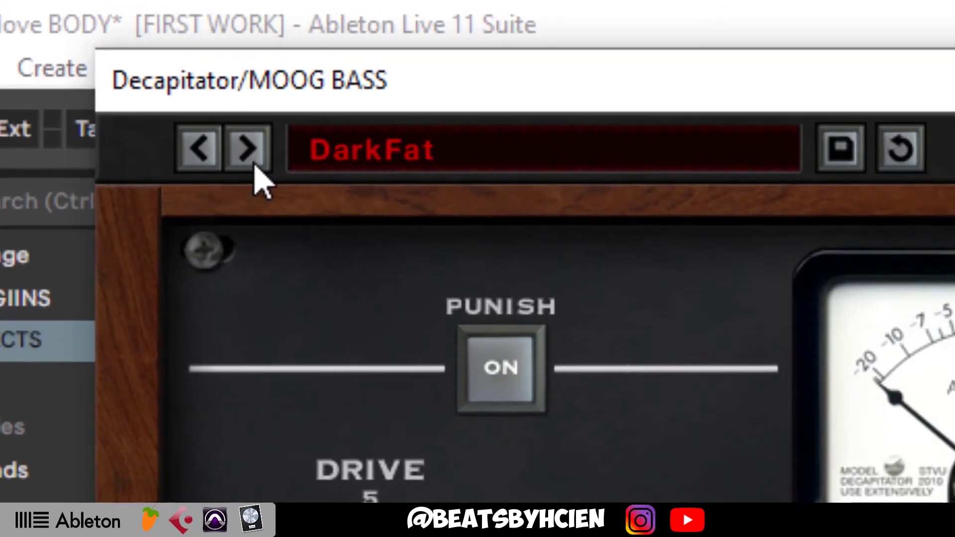
left_click_drag(353, 88, 632, 149)
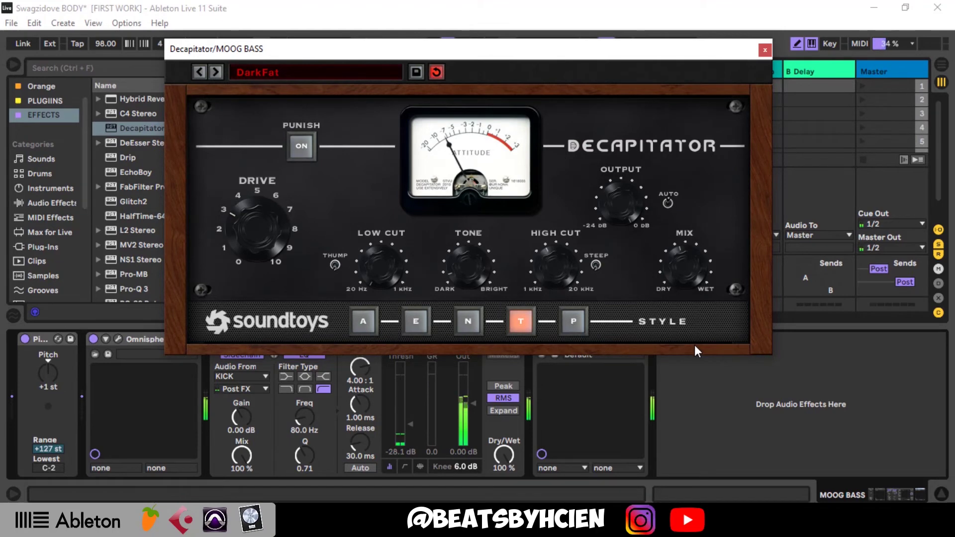
left_click(765, 51)
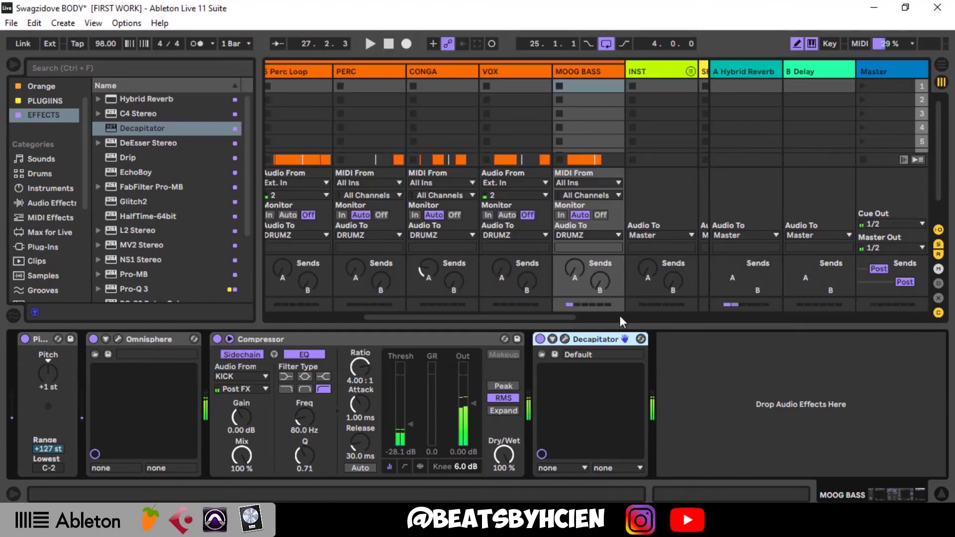
Rebalance the MOOG BASS track's volume against the soloed drums during playback, settling on -27.0 dB.
key("ctrl+alt+l")
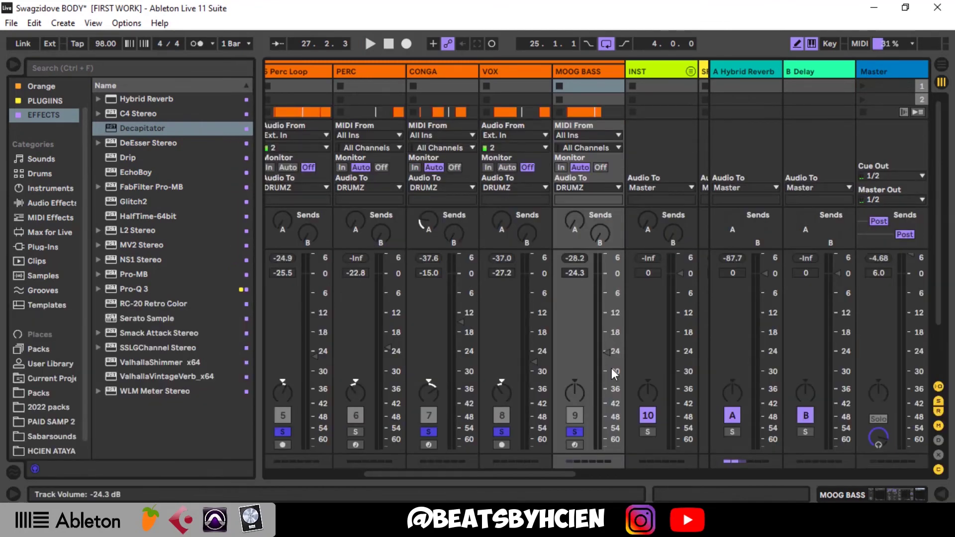
key("space")
left_click_drag(608, 357, 608, 376)
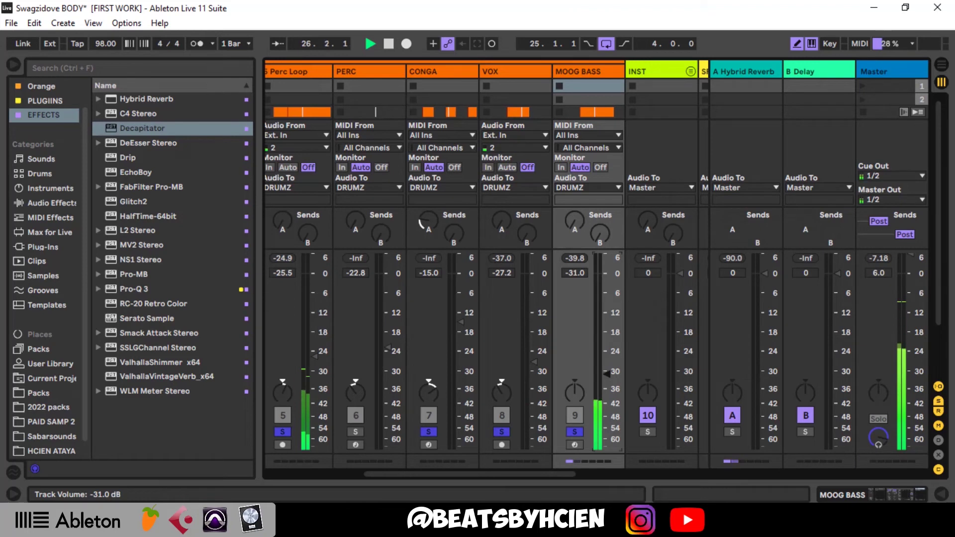
left_click_drag(607, 373, 607, 371)
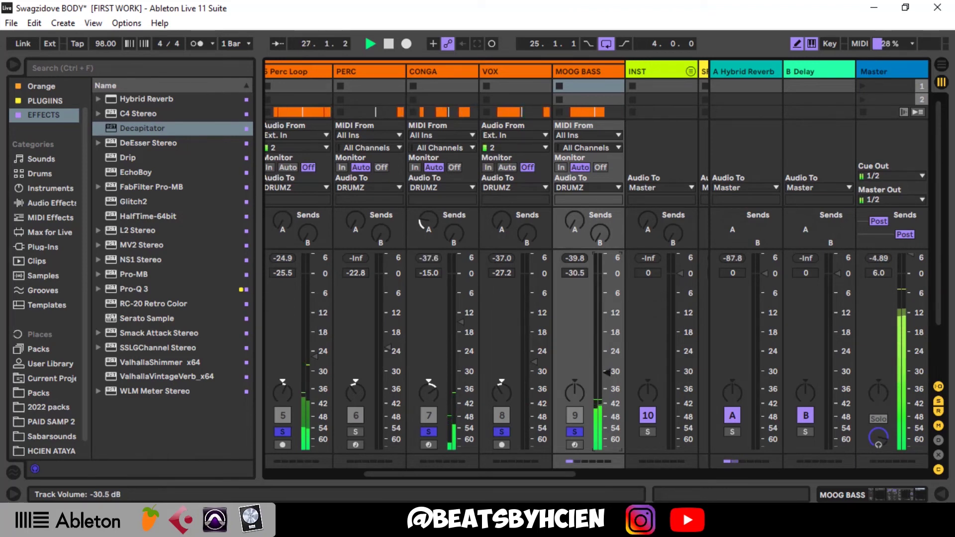
left_click_drag(607, 372, 607, 370)
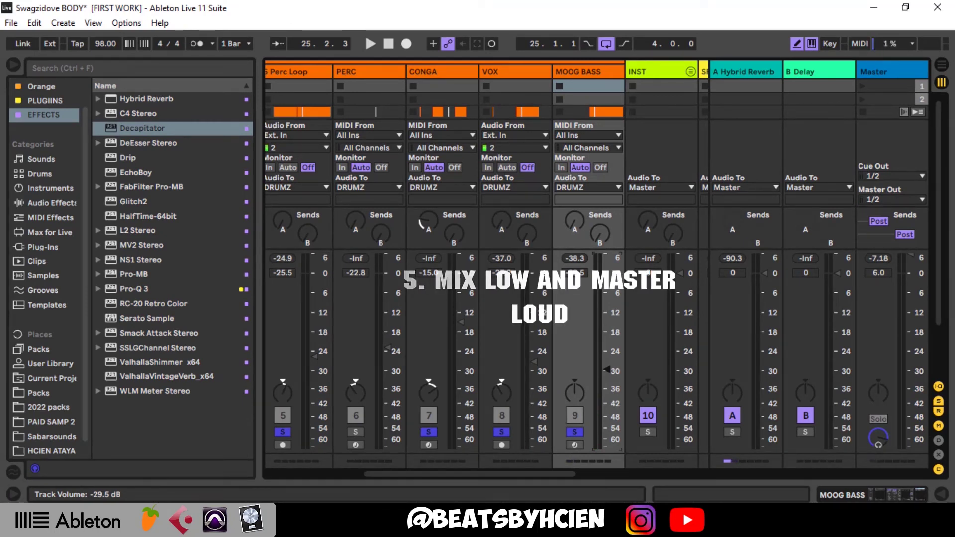
key("space")
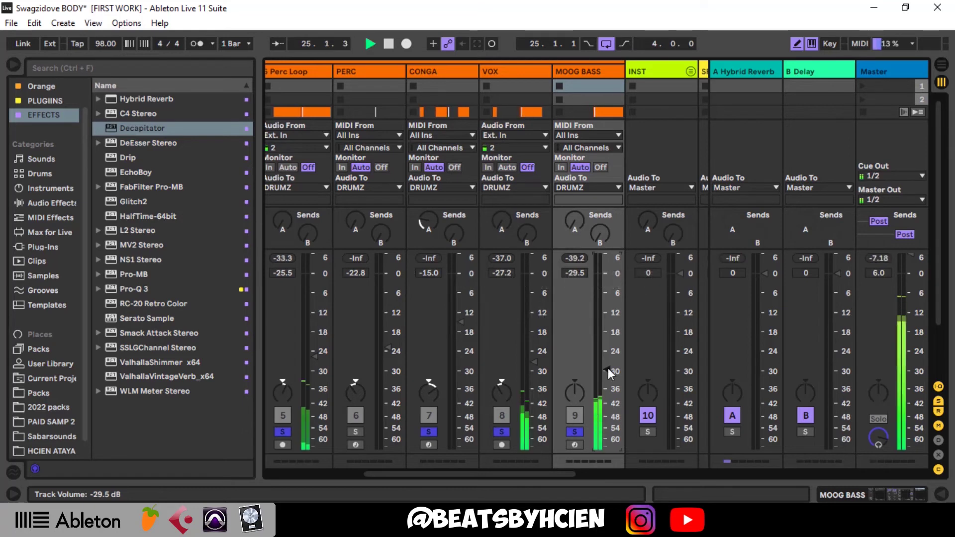
left_click_drag(607, 369, 607, 365)
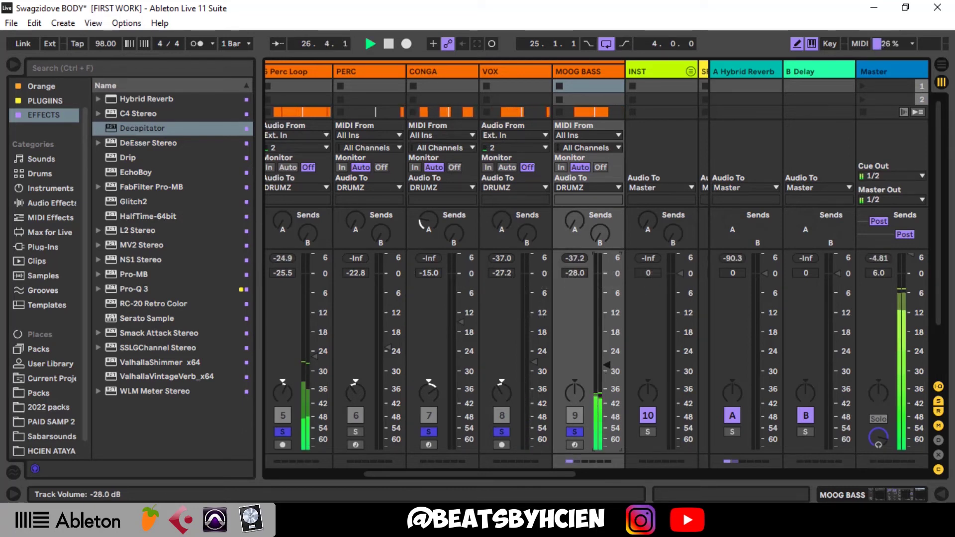
left_click_drag(606, 365, 607, 361)
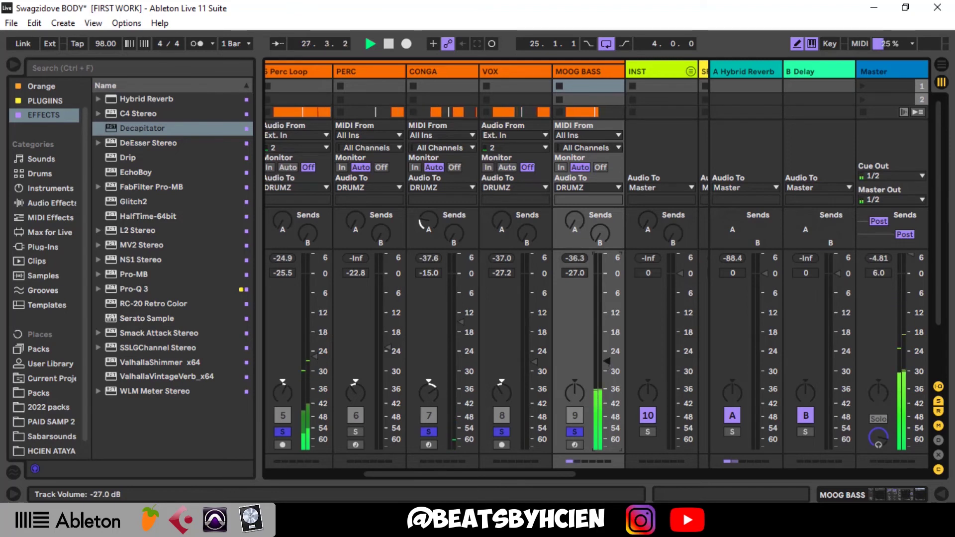
Stop playback, open the VOX track's device chain and add the Delay audio effect after Utility.
left_click_drag(548, 470, 427, 476)
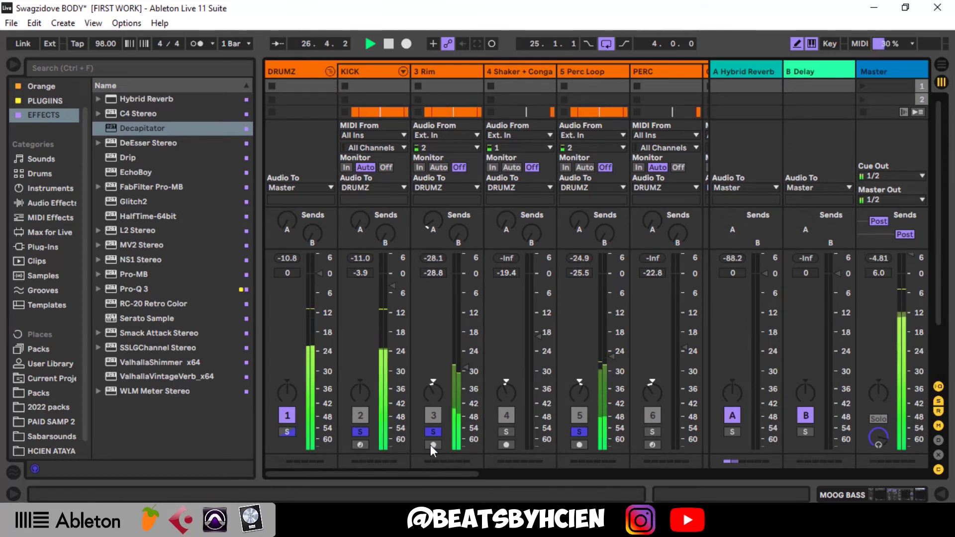
left_click_drag(445, 473, 512, 473)
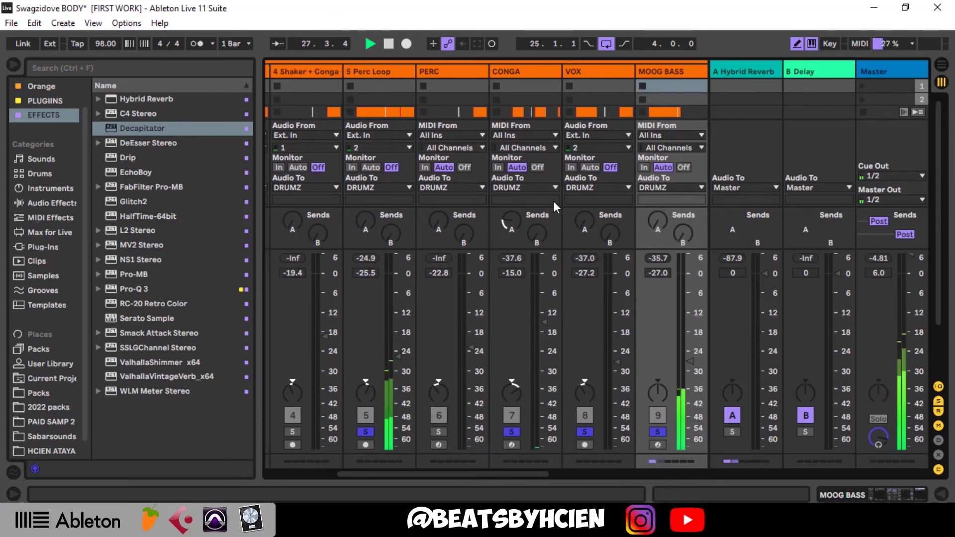
left_click(595, 68)
double_click(595, 68)
key("space")
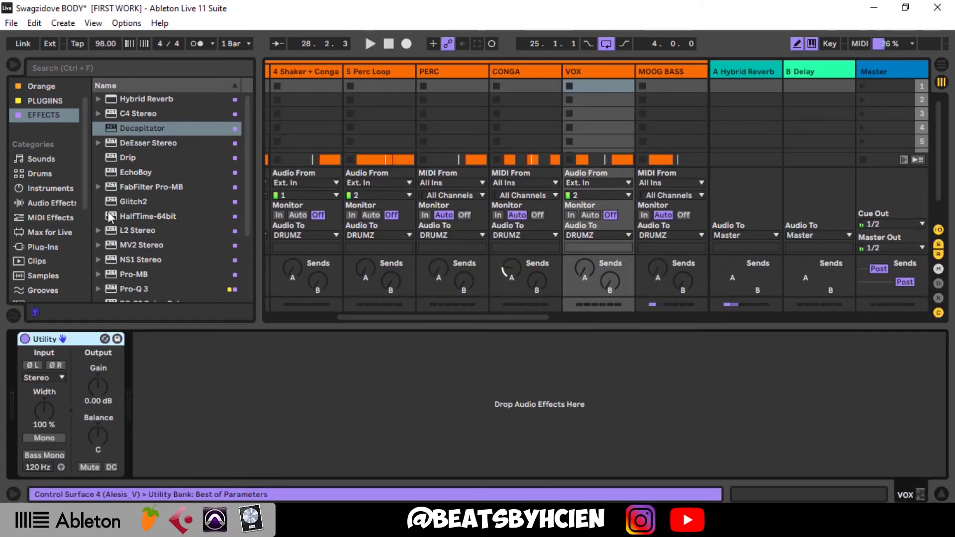
left_click(53, 199)
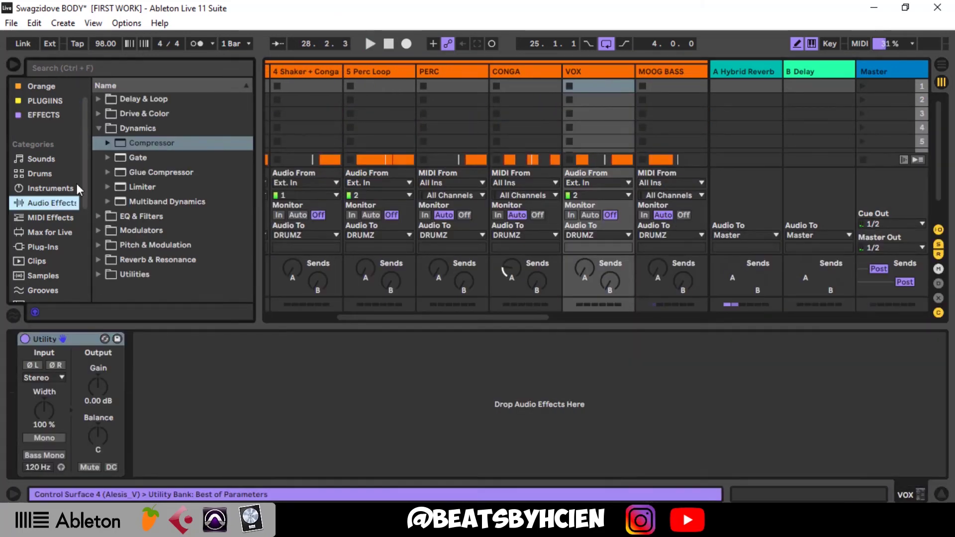
left_click(98, 128)
left_click(110, 99)
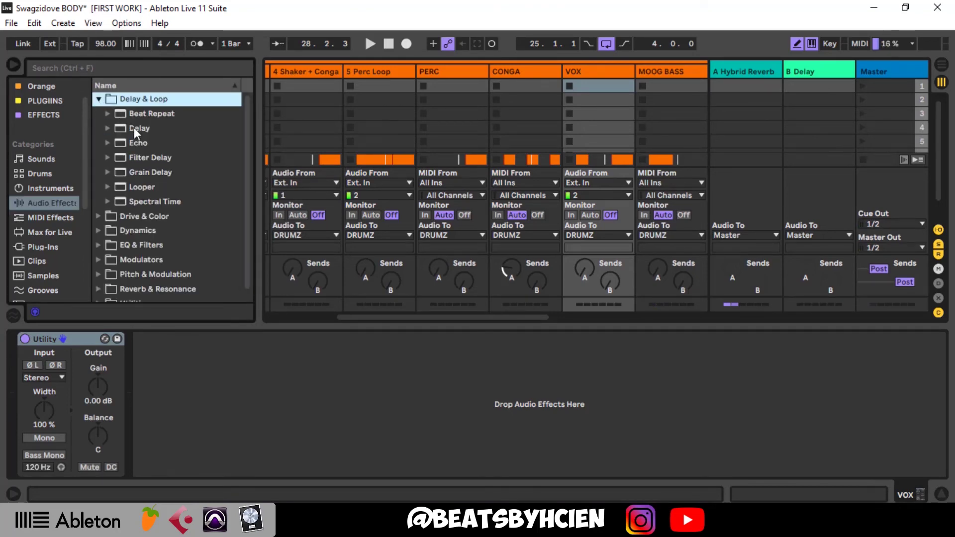
left_click_drag(133, 128, 199, 373)
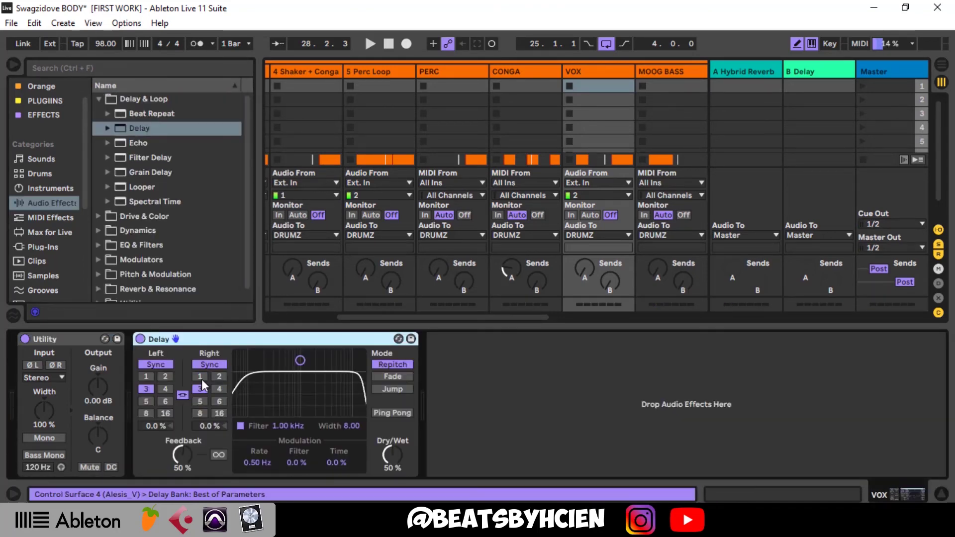
Set the VOX Delay's linked left and right times to 2, reduce Dry/Wet to 28 % and enable Ping Pong.
left_click(219, 377)
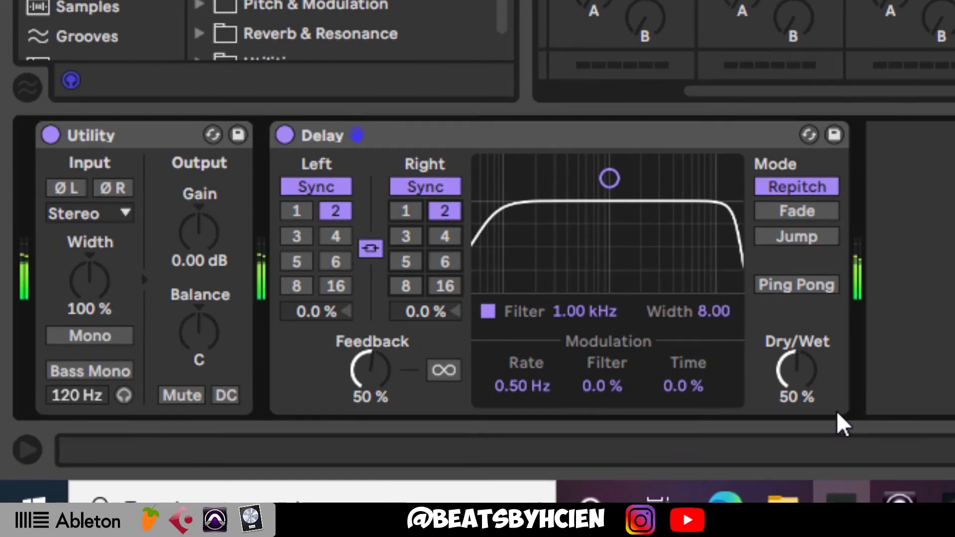
left_click_drag(403, 465, 404, 475)
left_click_drag(796, 371, 796, 384)
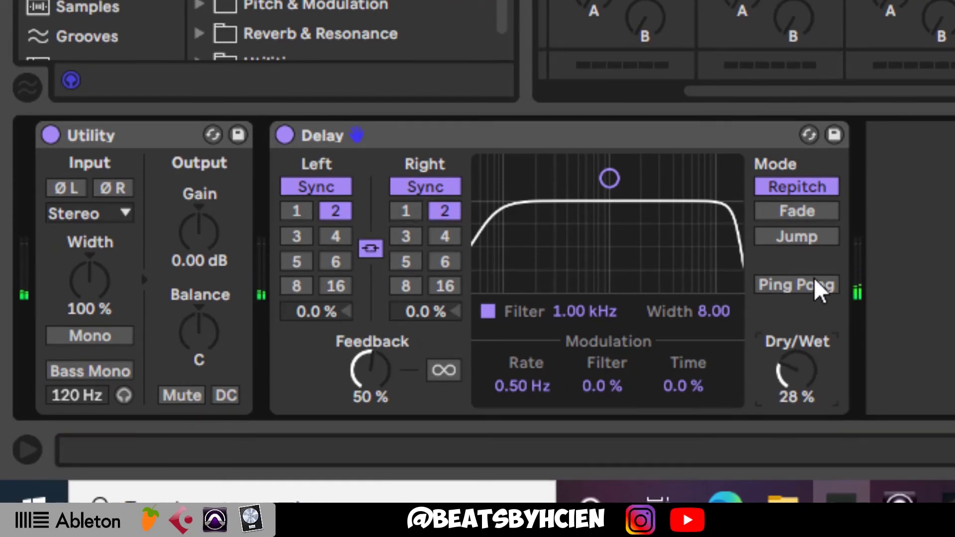
left_click(763, 286)
Shape the VOX Delay's filter to 1.29 kHz with width 3.86, and set Dry/Wet to 27 % and Feedback to 40 %.
left_click_drag(614, 196, 630, 243)
left_click_drag(780, 375, 781, 378)
left_click_drag(370, 371, 370, 379)
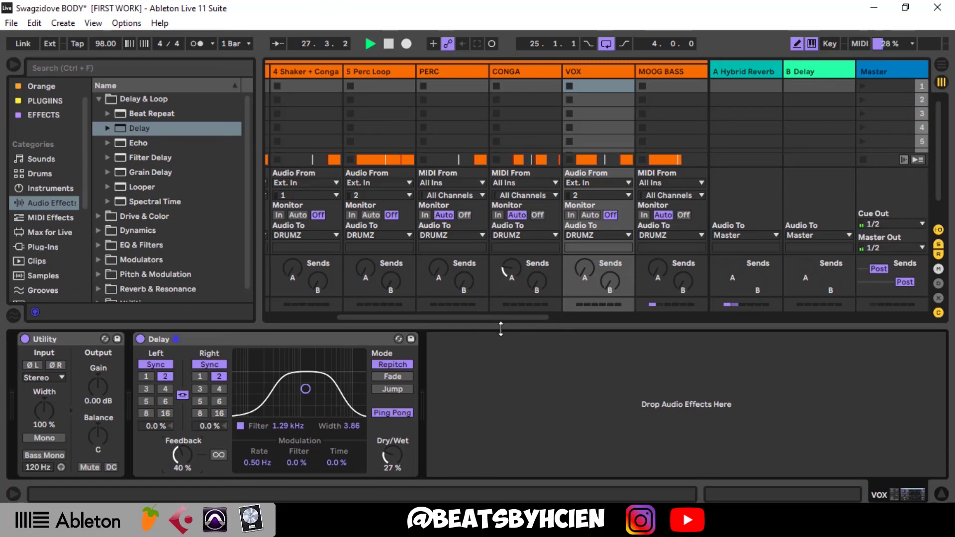
Review the track levels in the full mixer during playback, collapse the DRUMZ group and stop playback.
left_click_drag(501, 329, 521, 365)
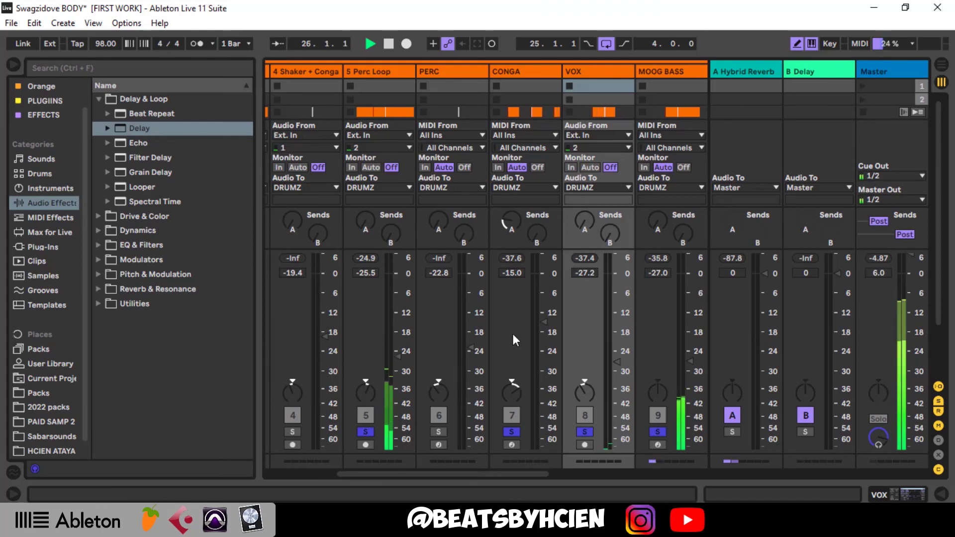
left_click_drag(453, 476, 353, 468)
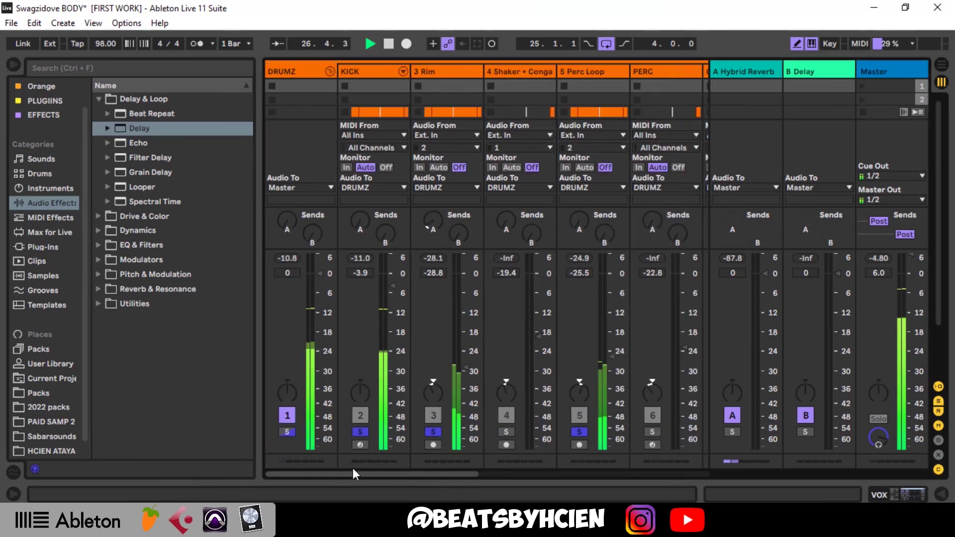
left_click(329, 71)
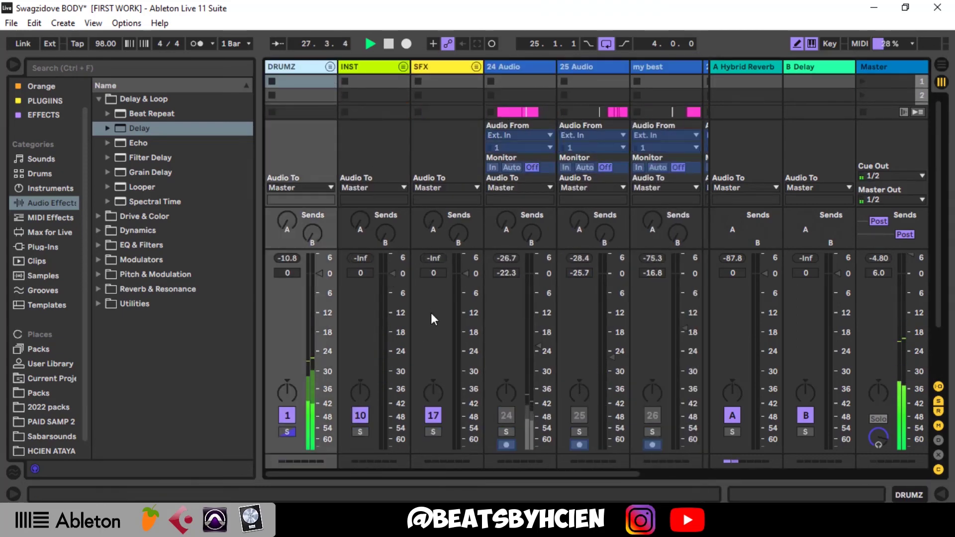
left_click(330, 67)
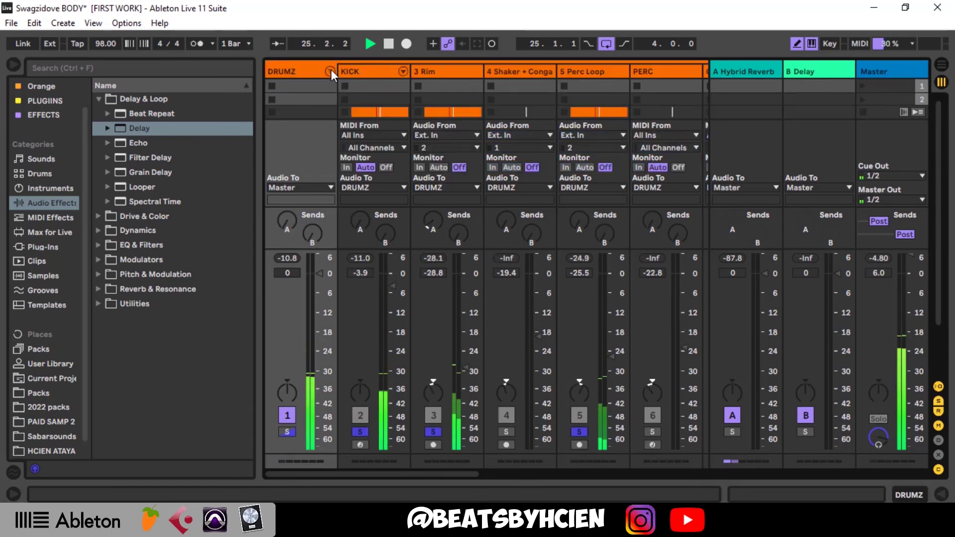
left_click(330, 69)
key("space")
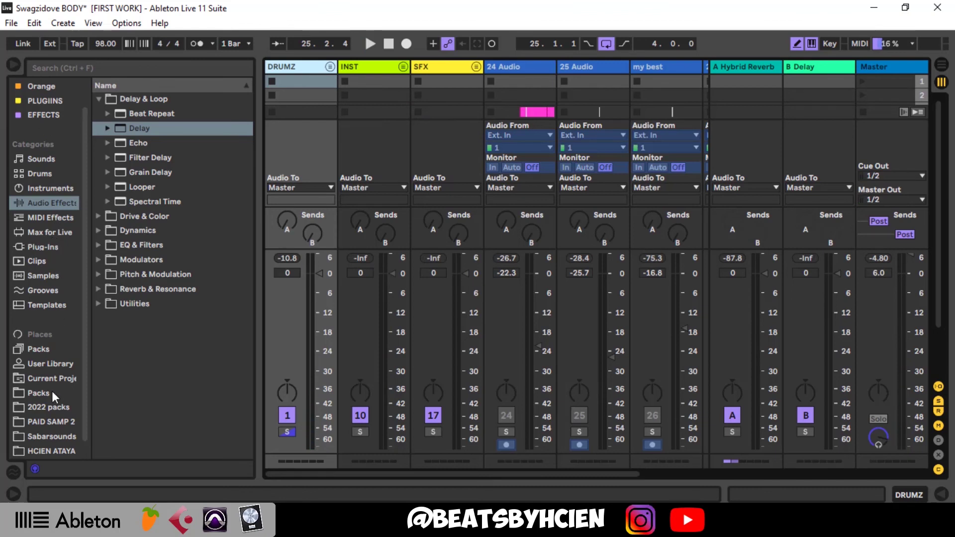
Search the plug-ins for VITAMIN and add Waves Vitamin Stereo to the DRUMZ group track.
left_click(51, 248)
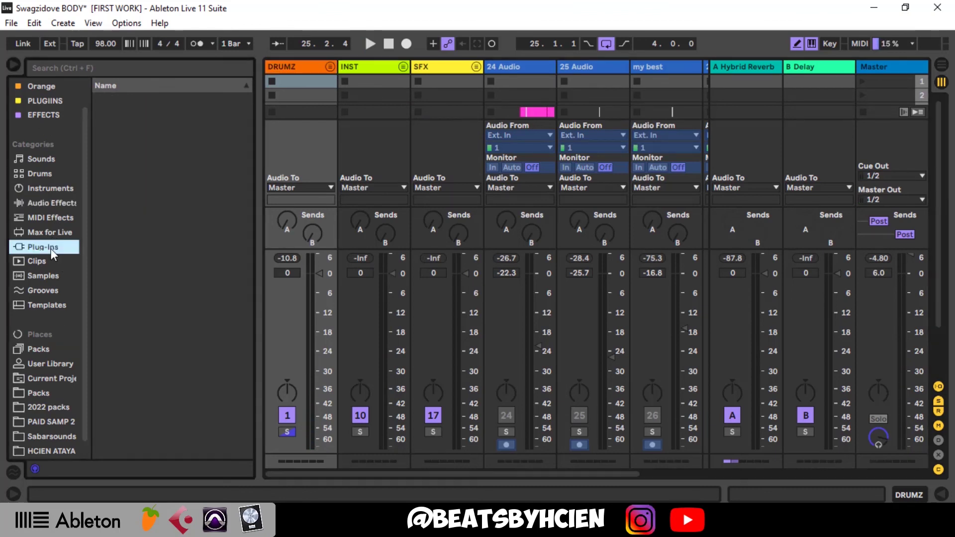
left_click(79, 65)
type("VITAMIN")
left_click(99, 97)
left_click(109, 113)
left_click_drag(148, 144, 298, 73)
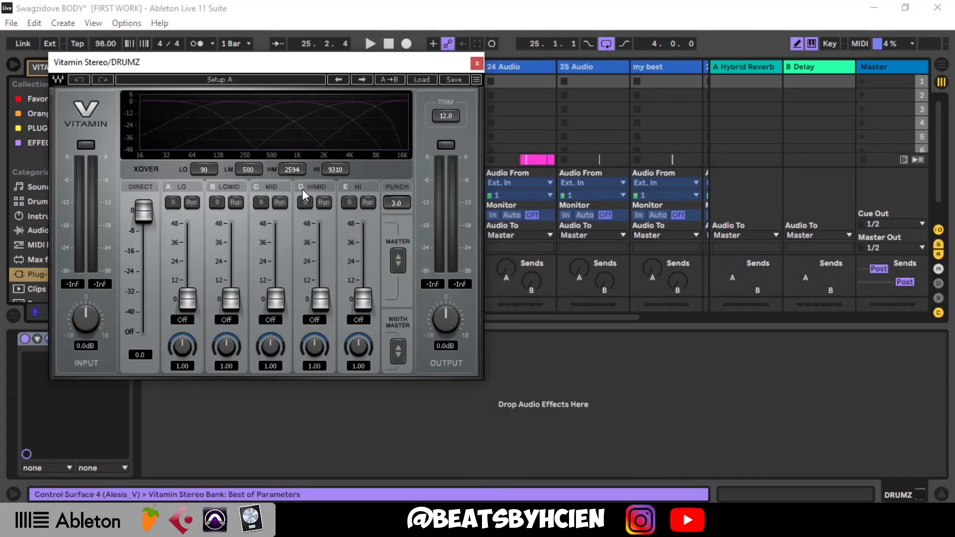
Load the Mastering 2 factory preset in Vitamin Stereo on DRUMZ and close the plug-in window.
left_click(421, 80)
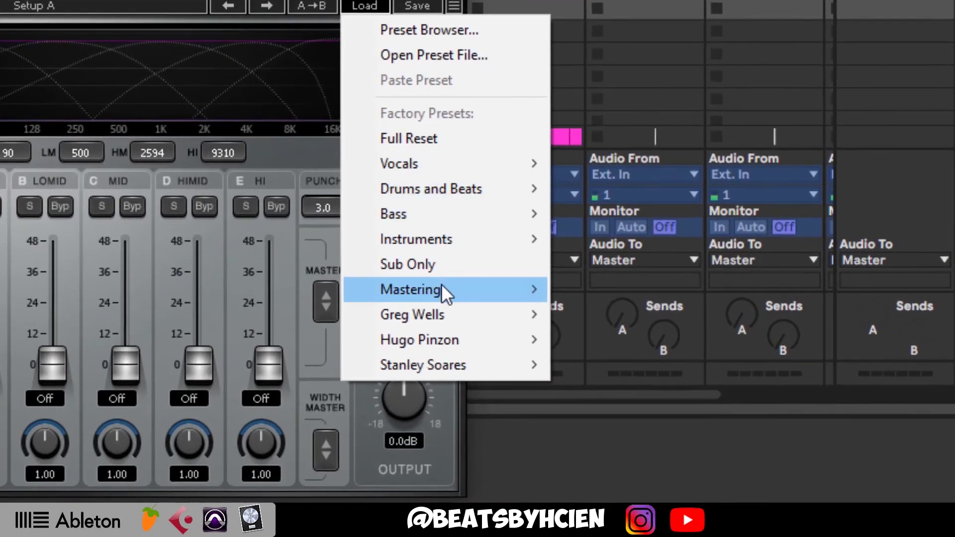
mouse_move(443, 286)
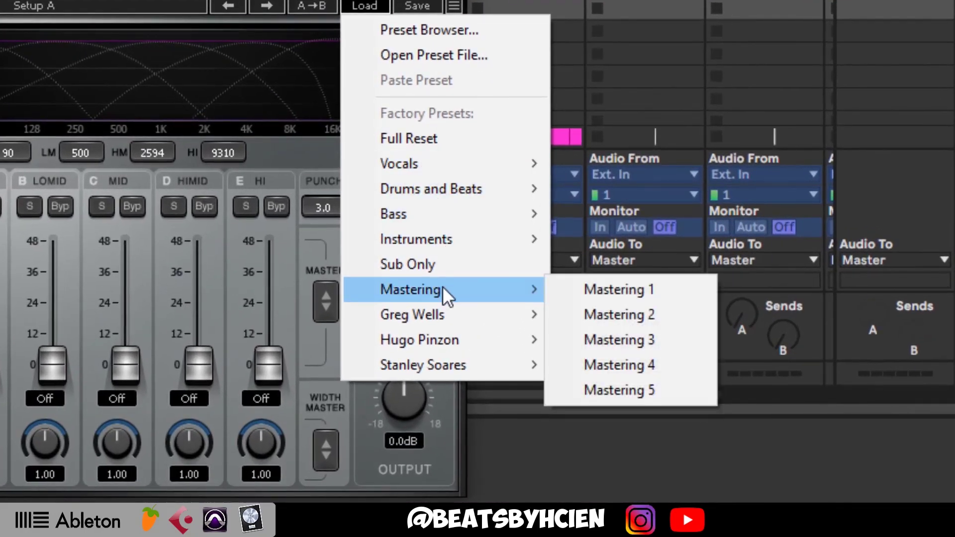
left_click(659, 308)
left_click(473, 40)
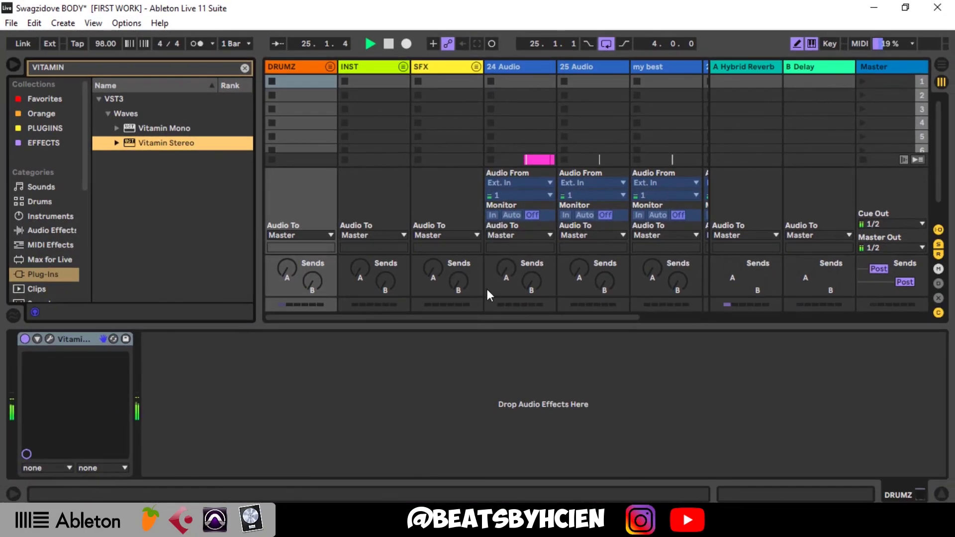
Lower the MOOG BASS track's volume to -27.4 dB within the expanded DRUMZ group during playback, and collapse the group.
key("ctrl+alt+l")
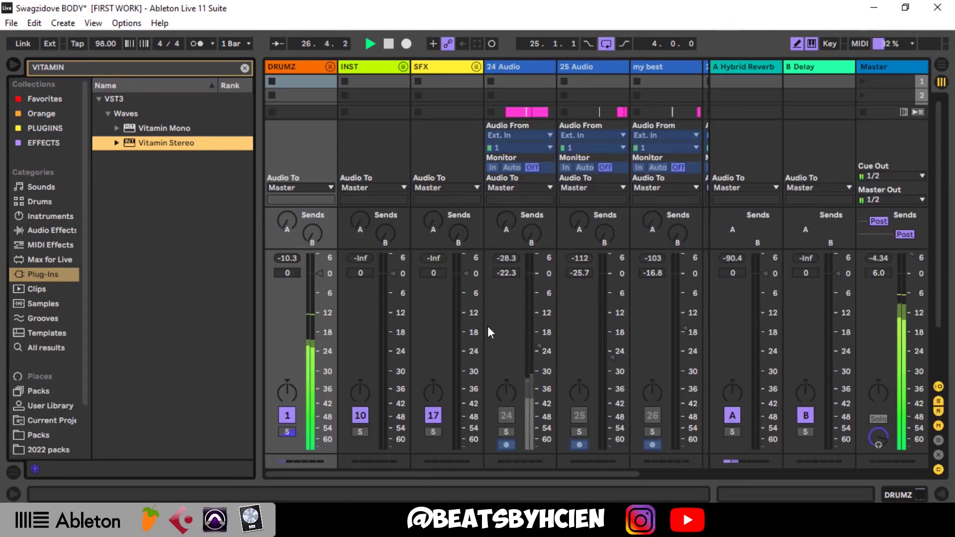
left_click(327, 67)
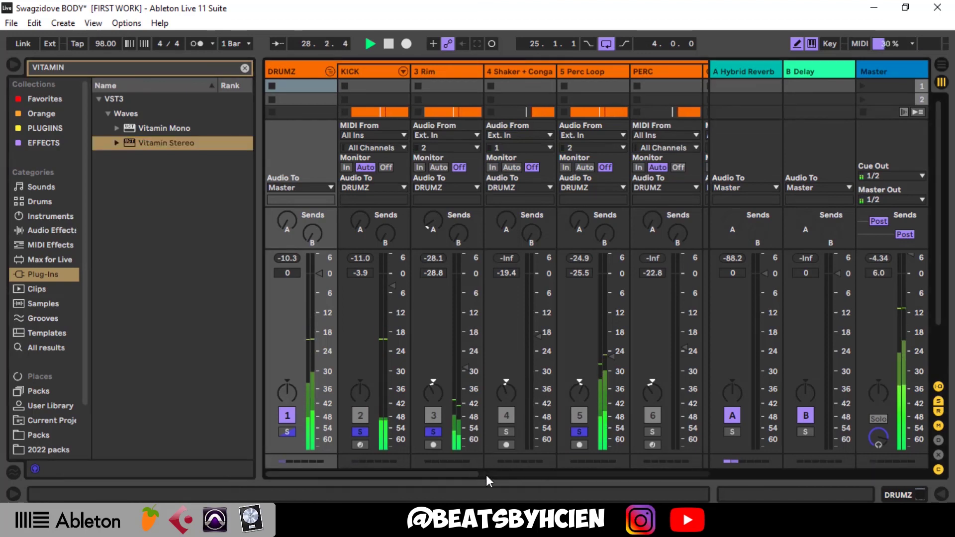
left_click_drag(476, 474, 577, 472)
left_click_drag(602, 362, 602, 368)
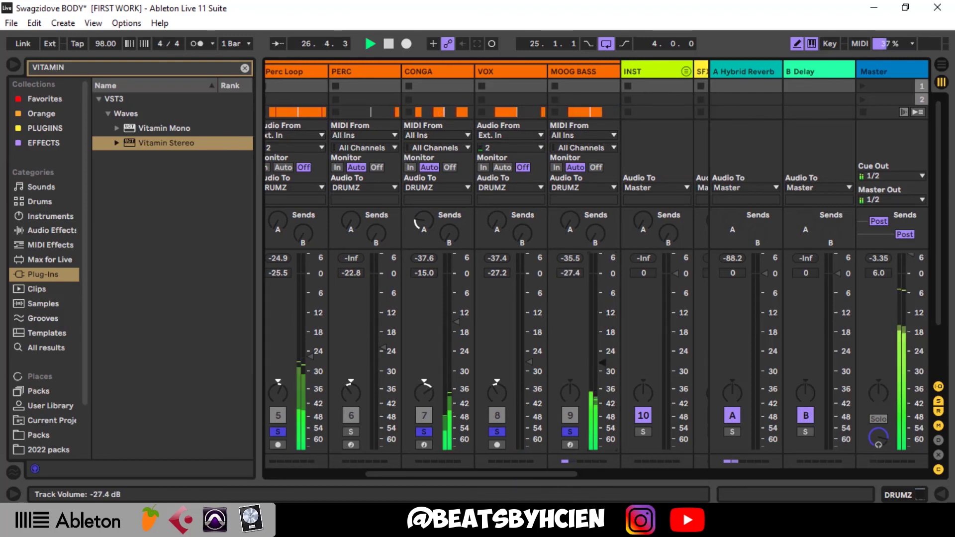
left_click_drag(533, 474, 340, 487)
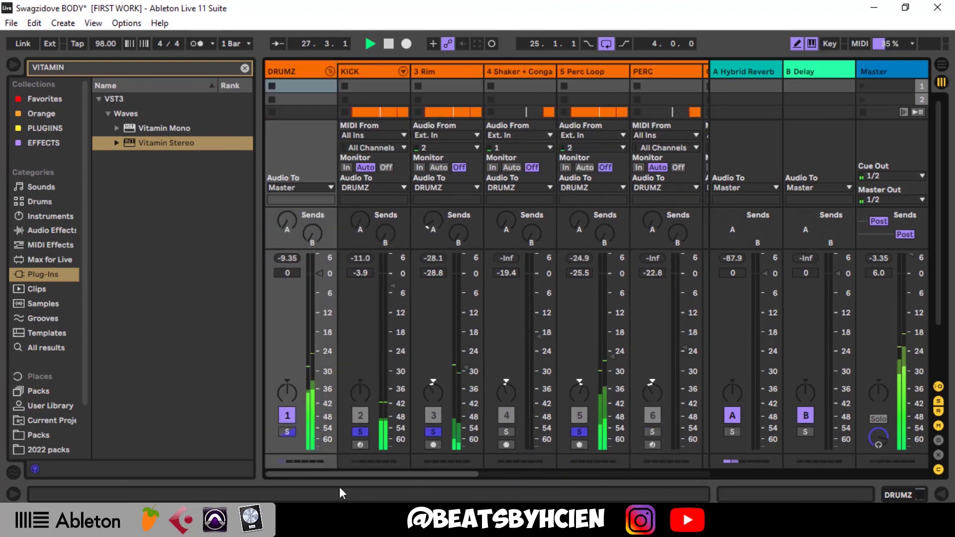
left_click(329, 73)
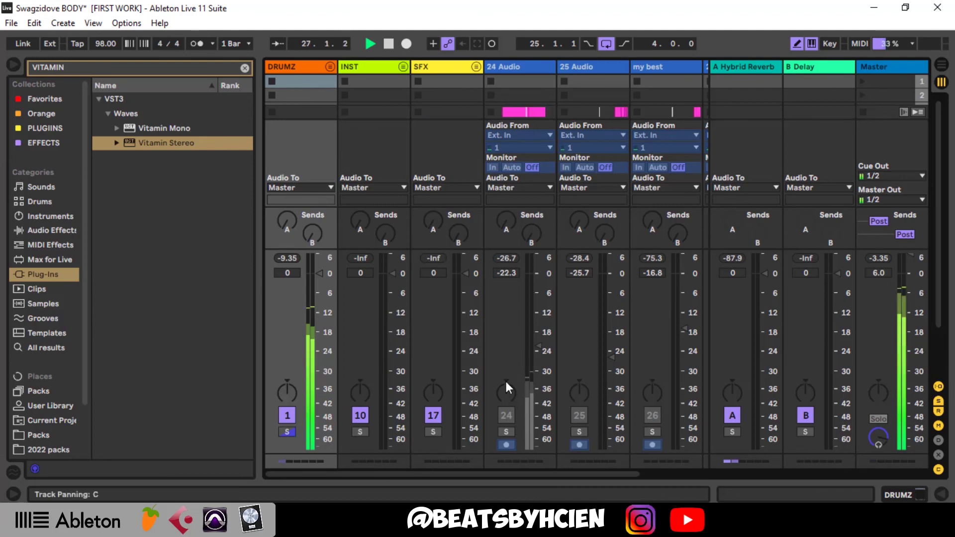
Stop playback, expand the INST group and solo its SOFT KEYS track.
key("space")
left_click(402, 67)
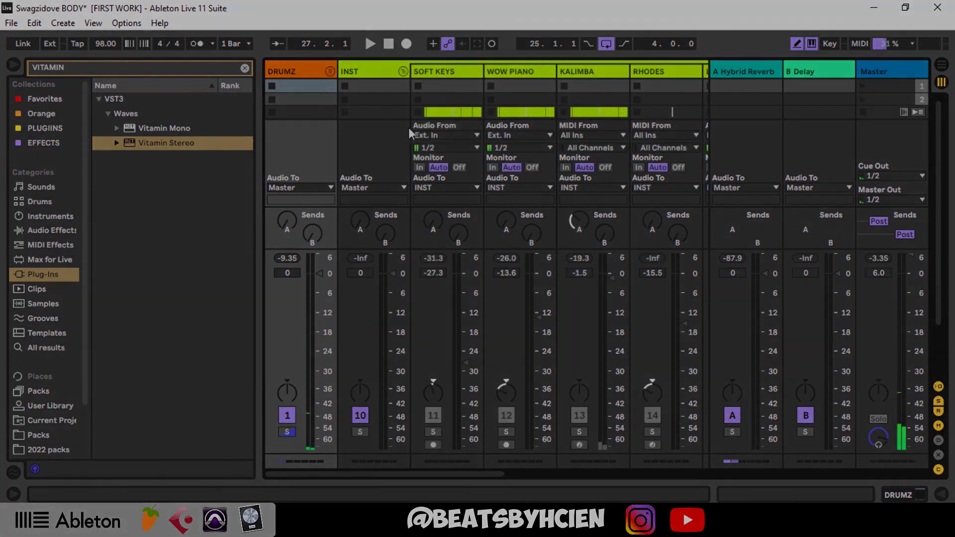
left_click(439, 432)
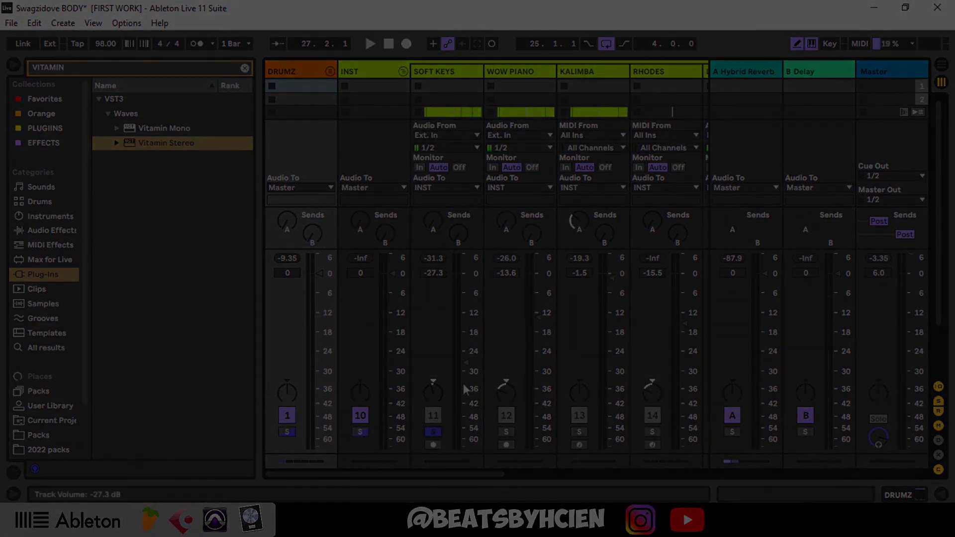